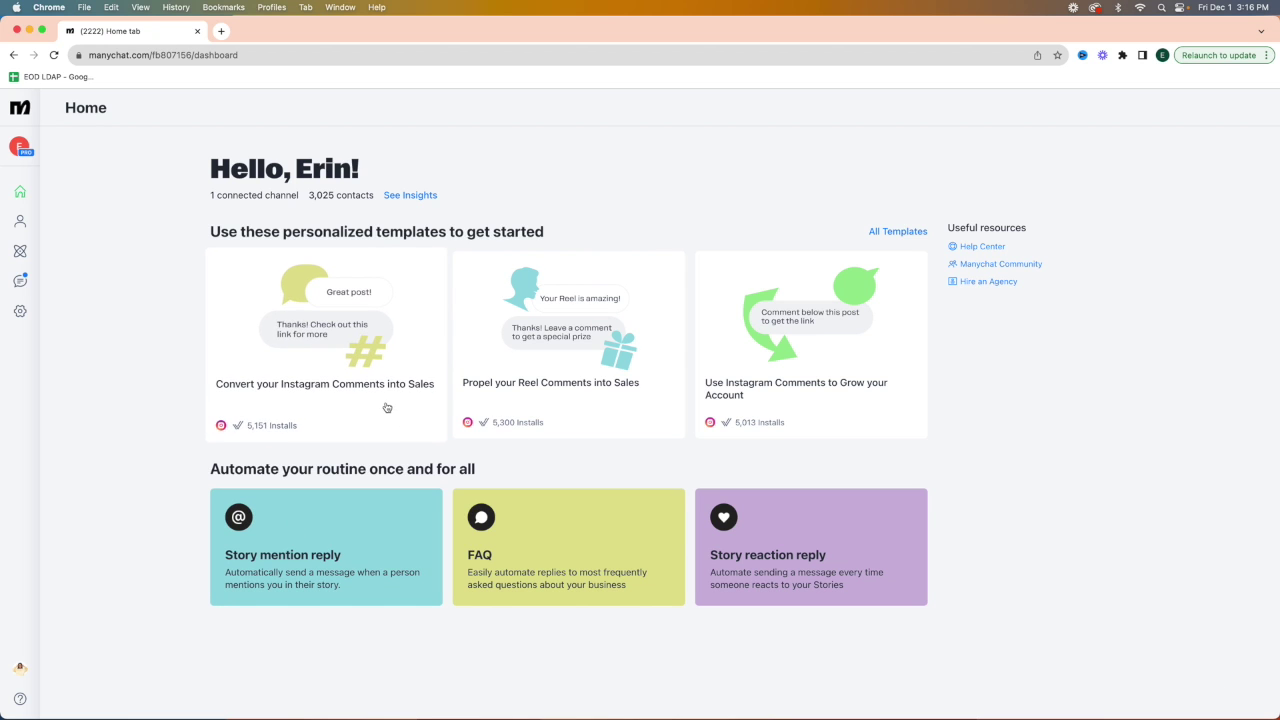
- Set up the "Convert your Instagram Comments into Sales" template
click(365, 380)
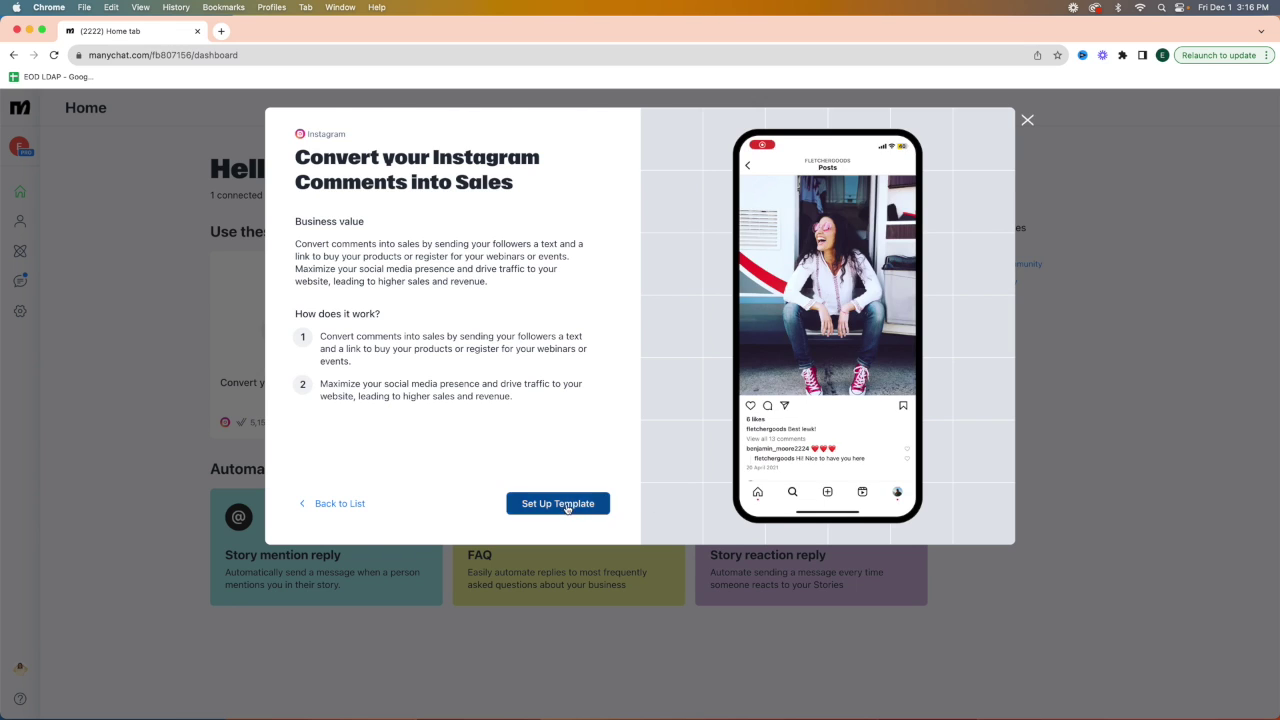
click(564, 506)
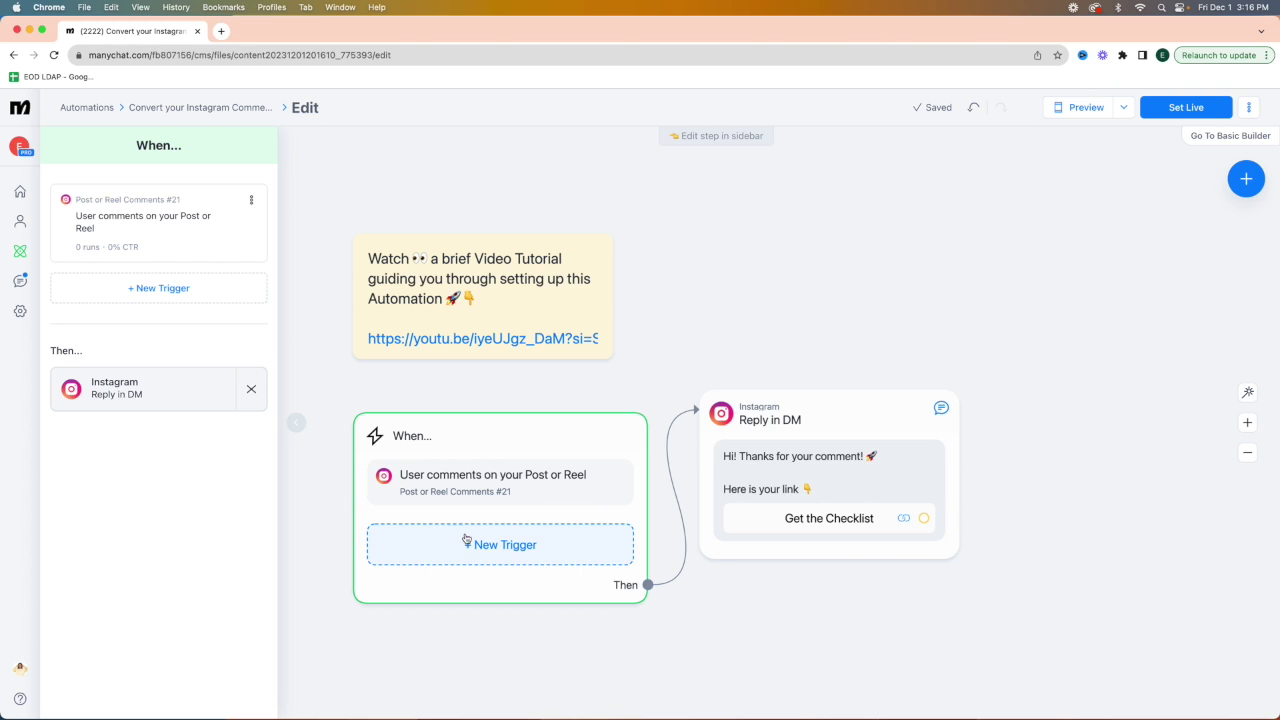
- Limit the automation's Post or Reel Comments trigger to a specific post or reel
click(163, 288)
click(84, 229)
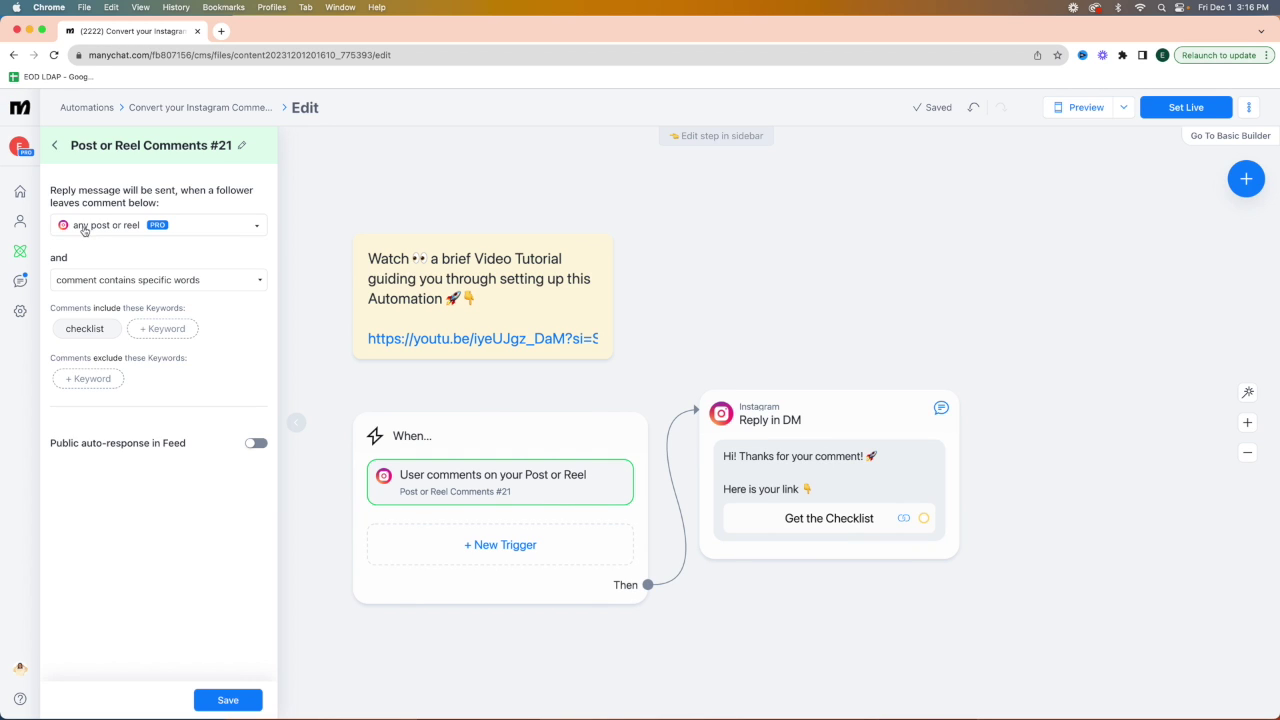
click(147, 231)
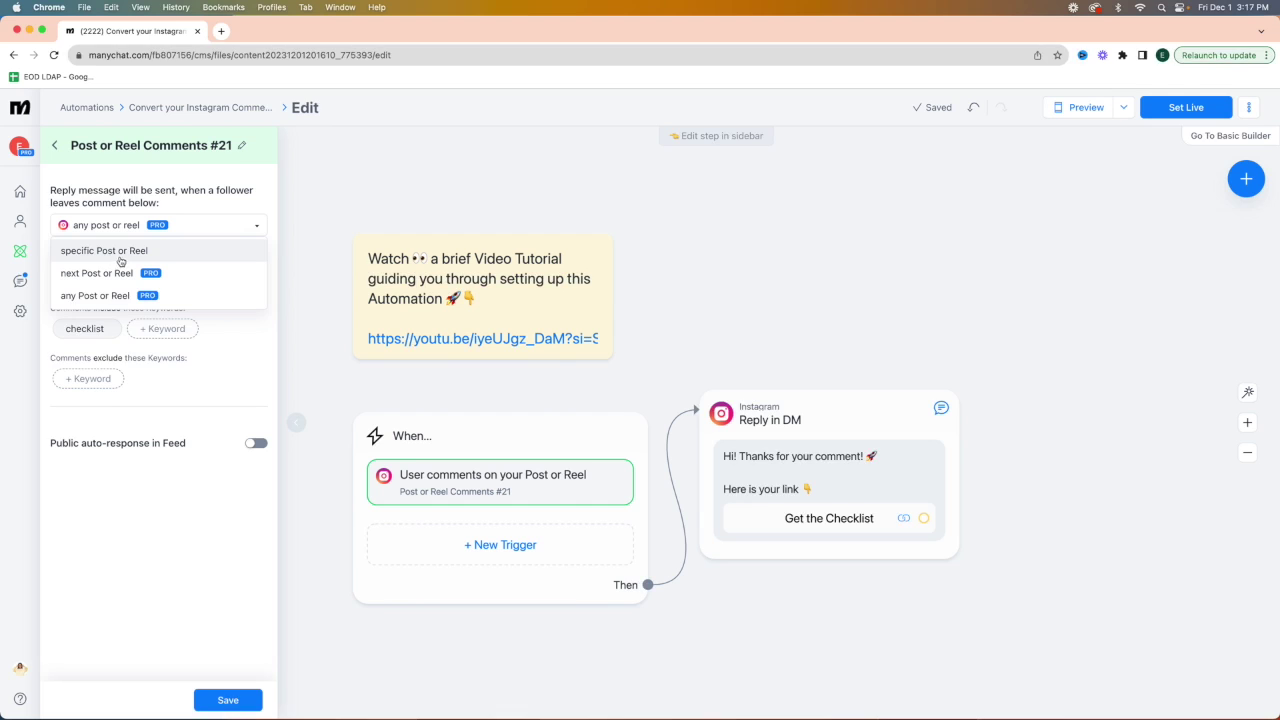
click(121, 252)
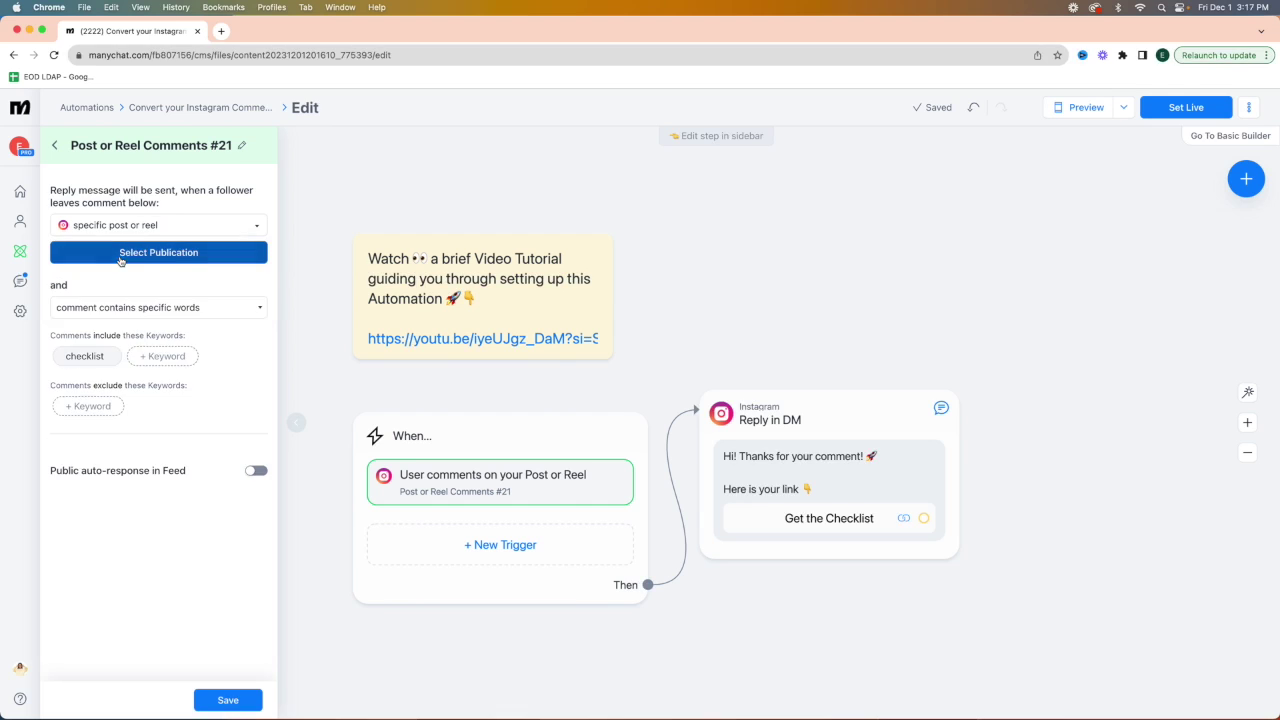
click(174, 256)
scroll(573, 291, down, 3)
scroll(573, 291, up, 3)
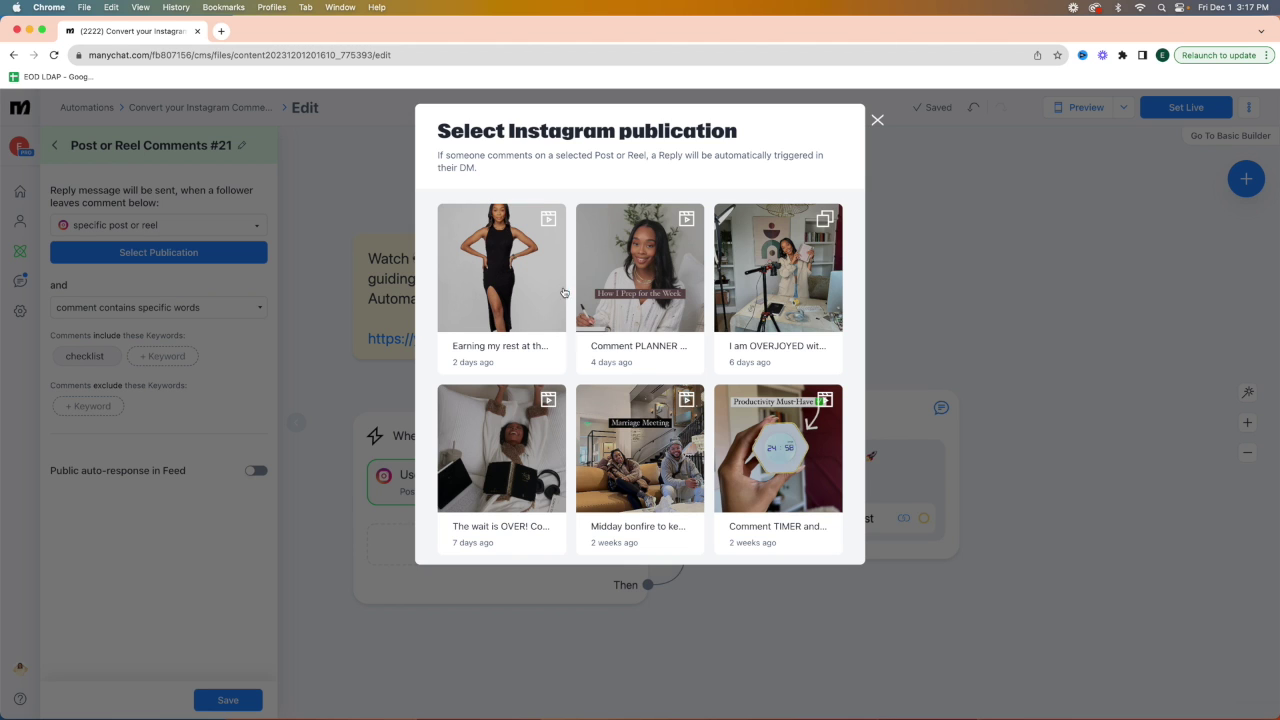
click(879, 120)
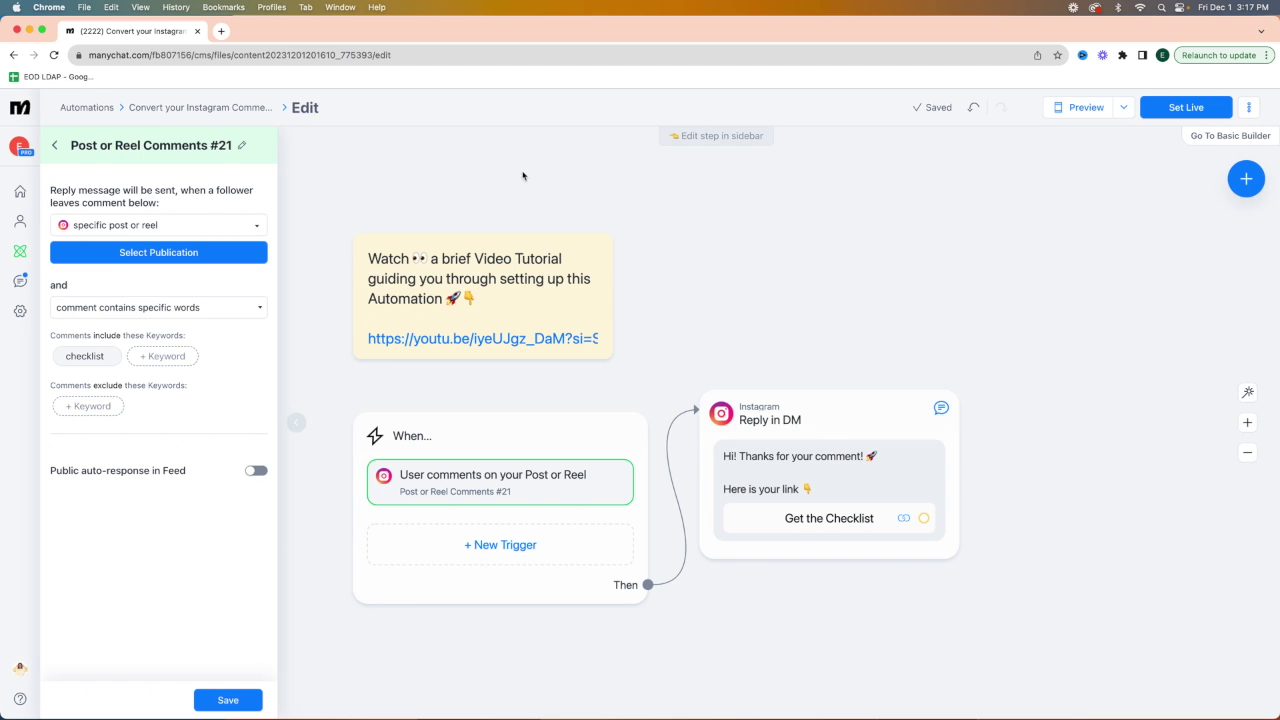
click(208, 254)
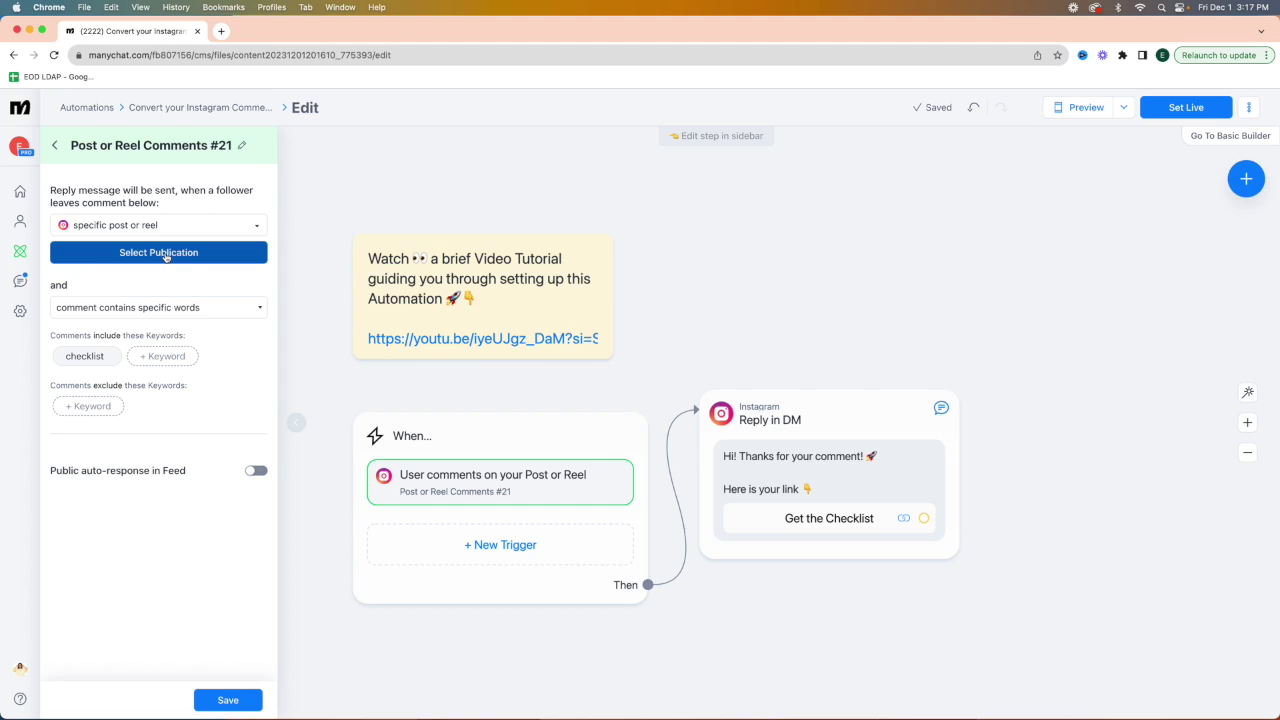
- Choose the reel captioned "The wait is OVER!" as the trigger's publication
click(166, 256)
scroll(530, 209, down, 2)
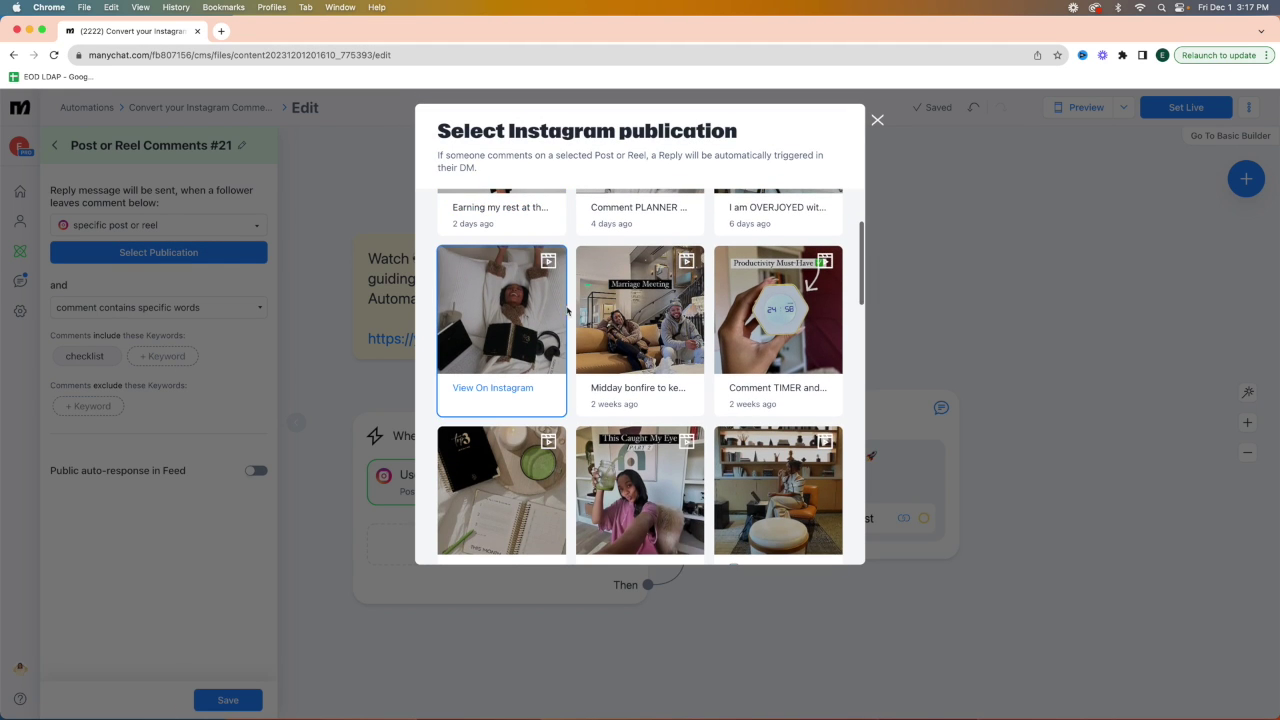
click(515, 305)
- Keep the specific-words condition, replace the included keyword checklist with "Top 3" and add "top3" as a second keyword
scroll(152, 395, down, 1)
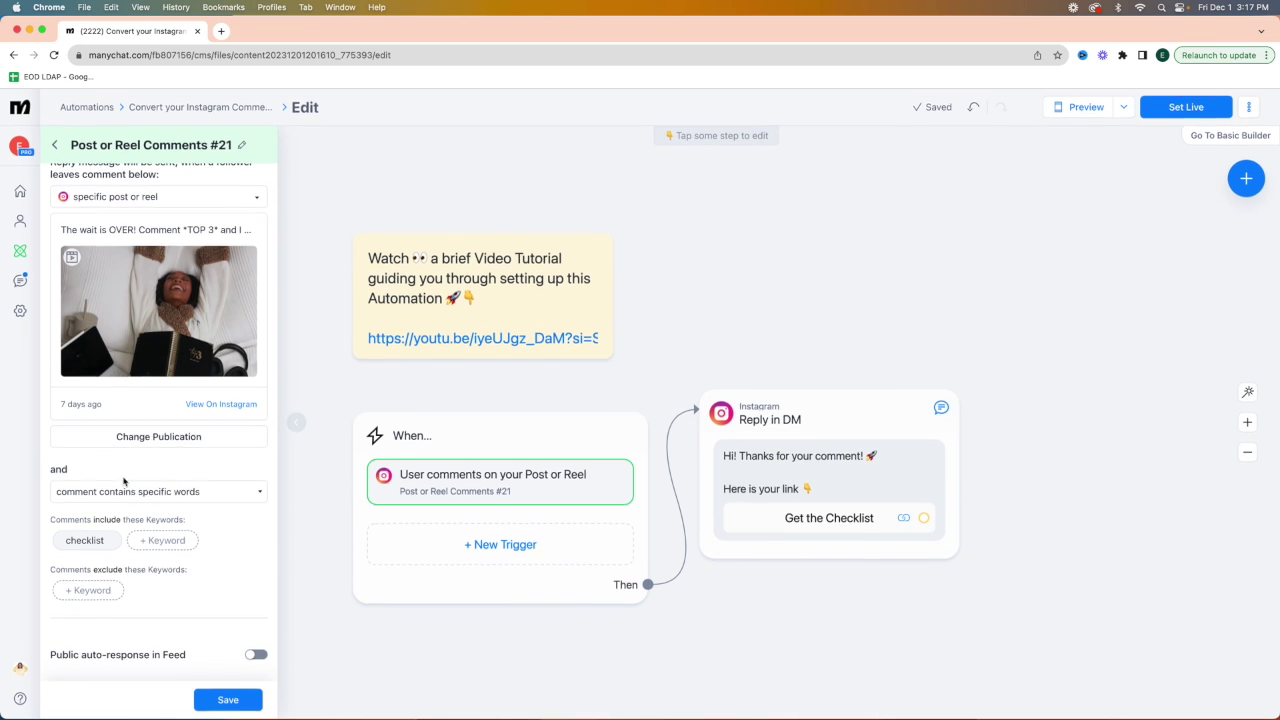
click(156, 495)
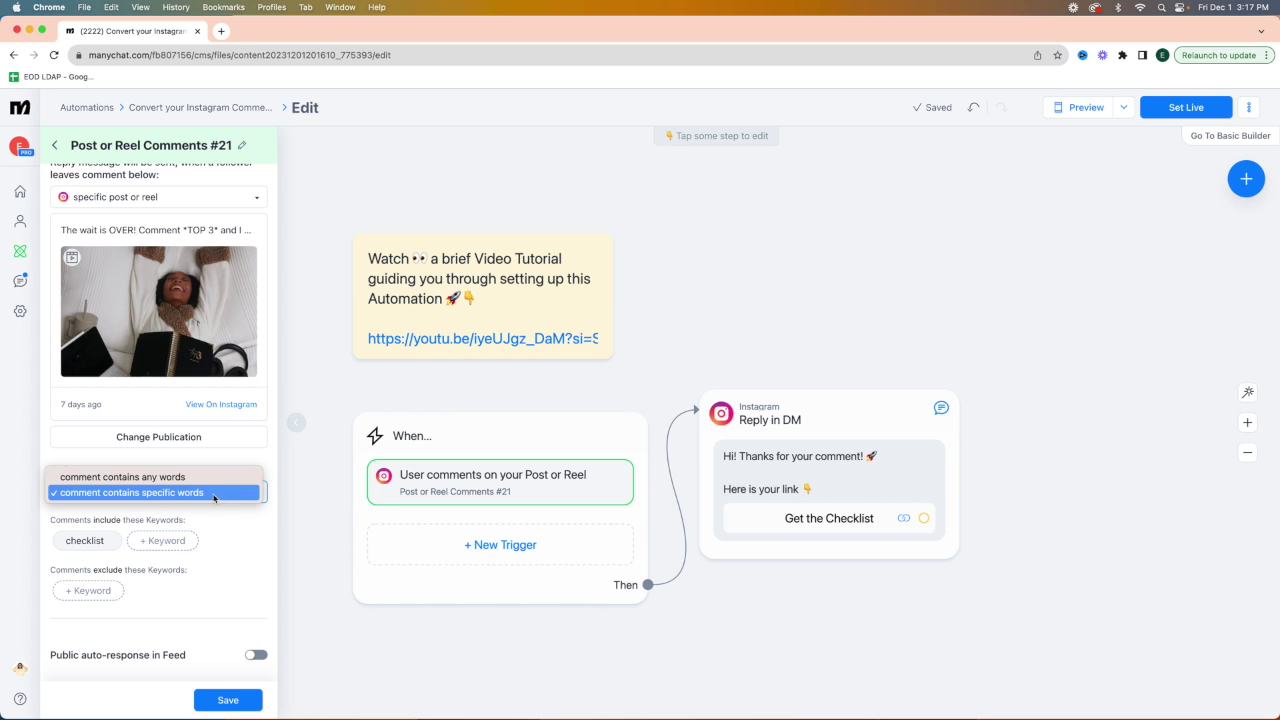
click(213, 493)
click(93, 541)
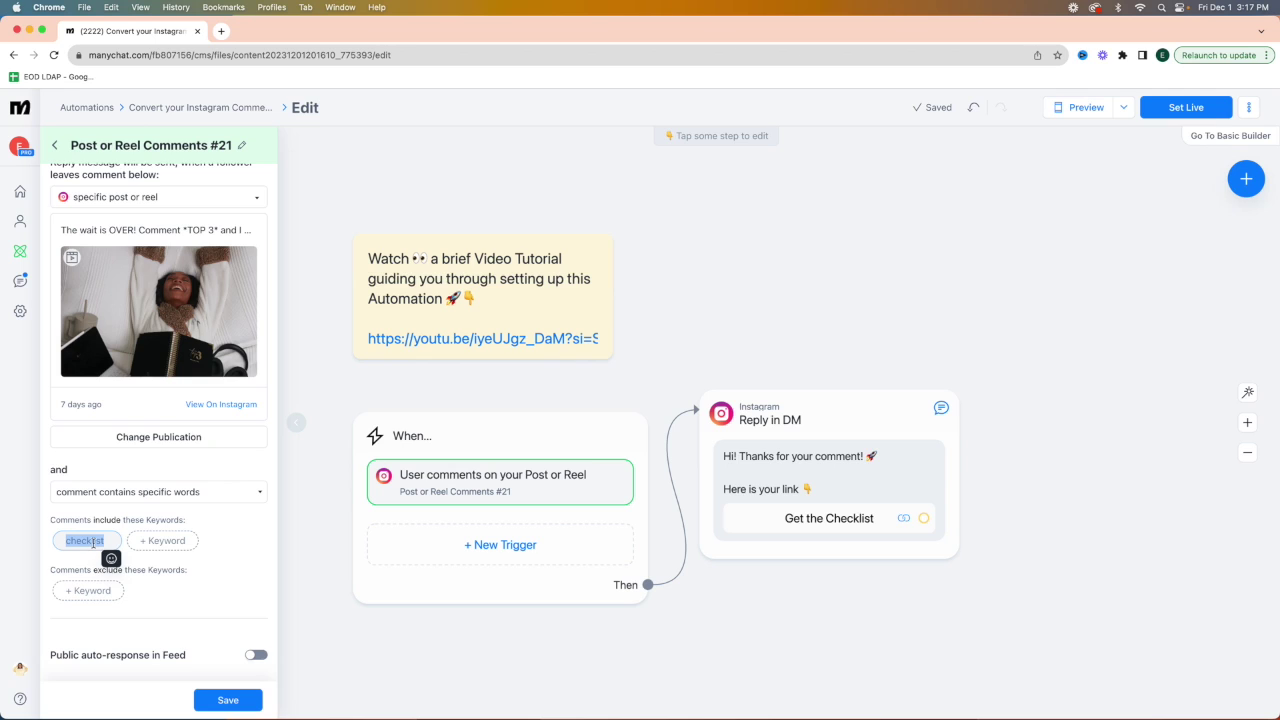
text(Top 3)
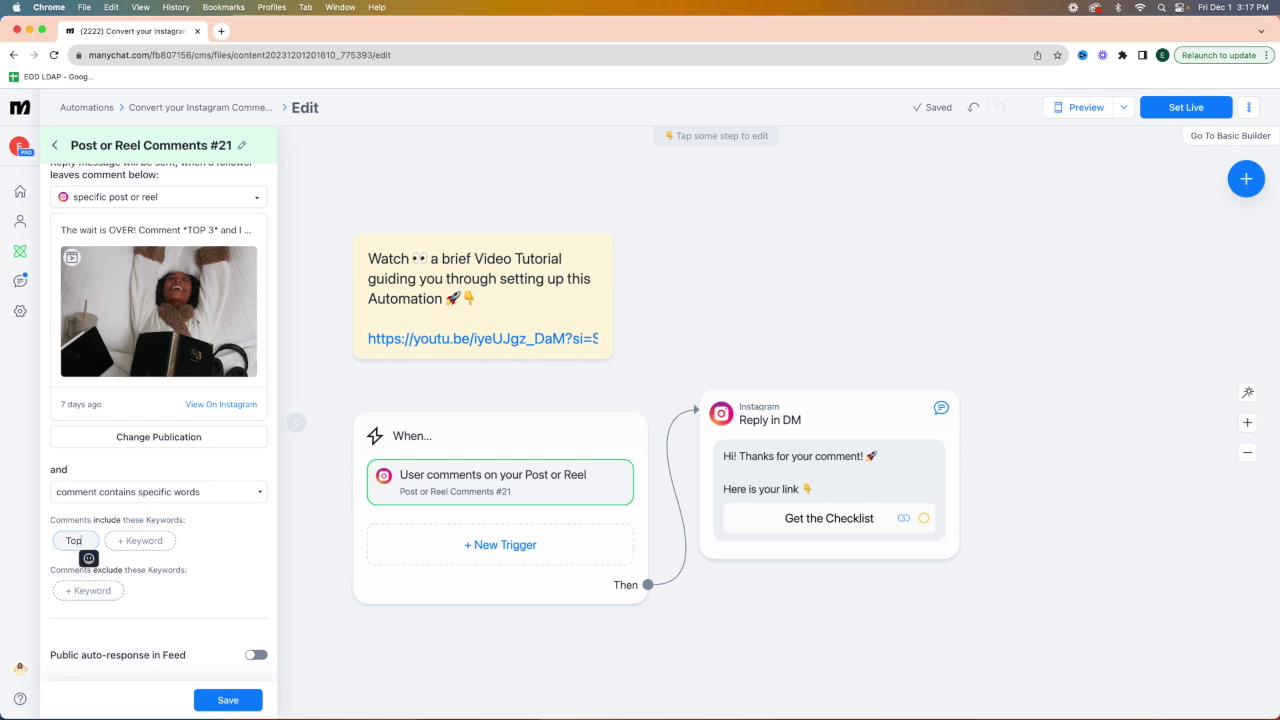
click(166, 546)
text(to)
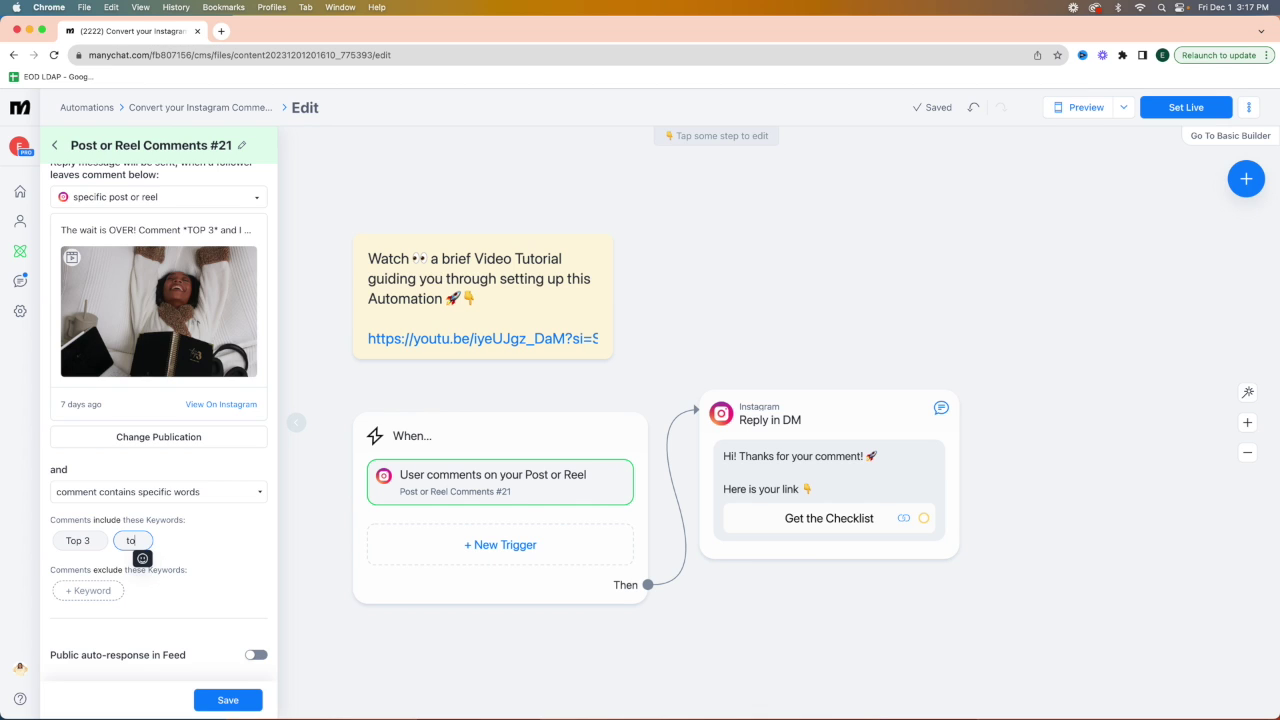
text(p3)
key(Return)
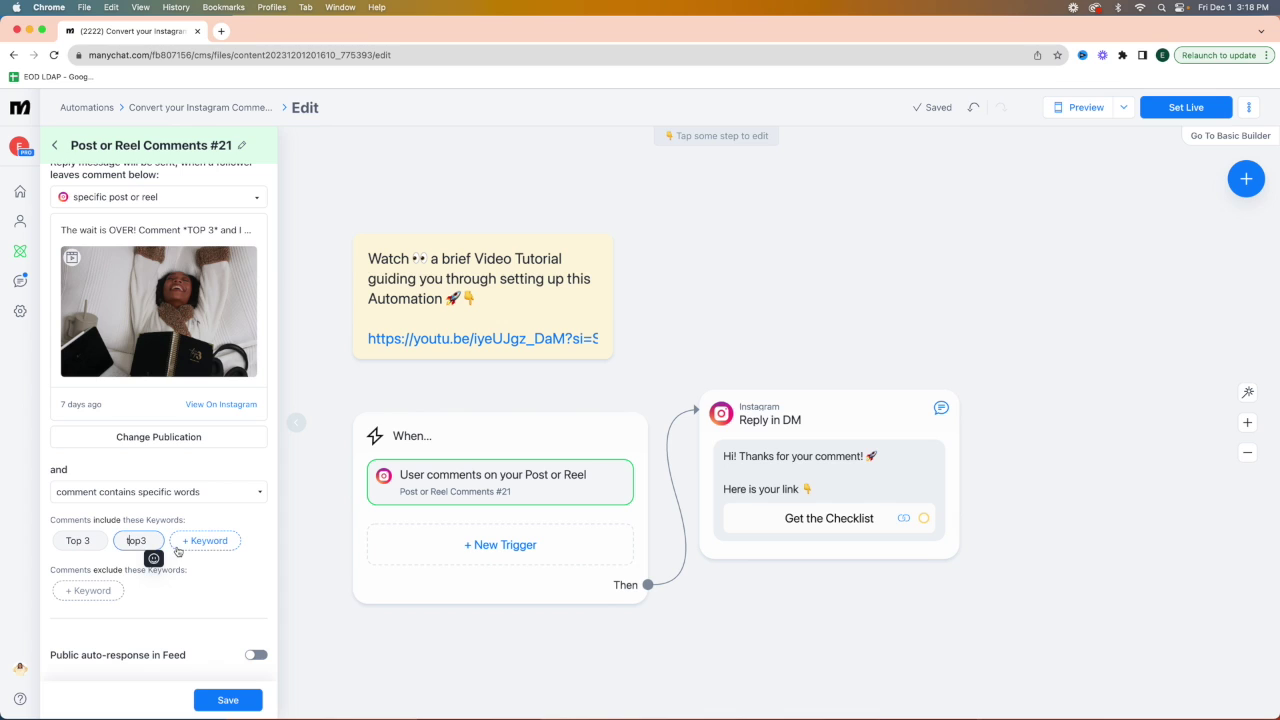
- Add "waitlist" and "wait list" as included keywords, and remove both again
mouse_move(74, 544)
click(205, 541)
text(waitlist)
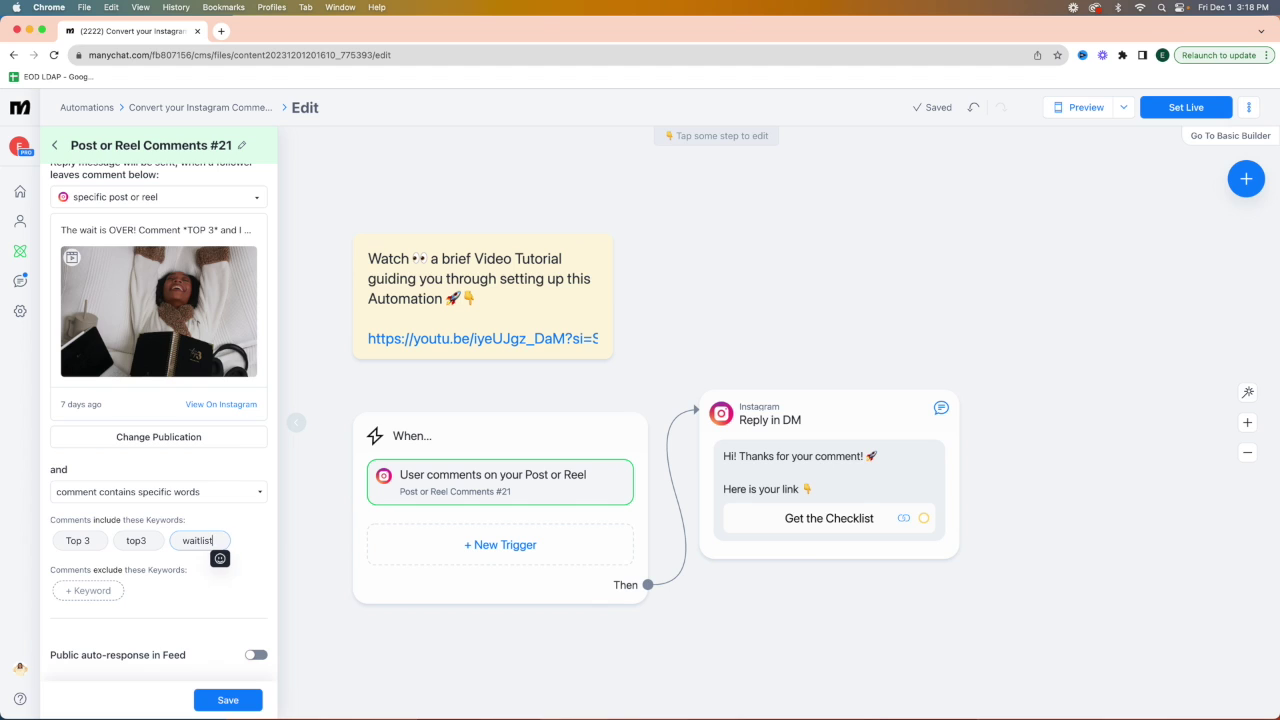
key(Return)
click(80, 568)
text(wait list)
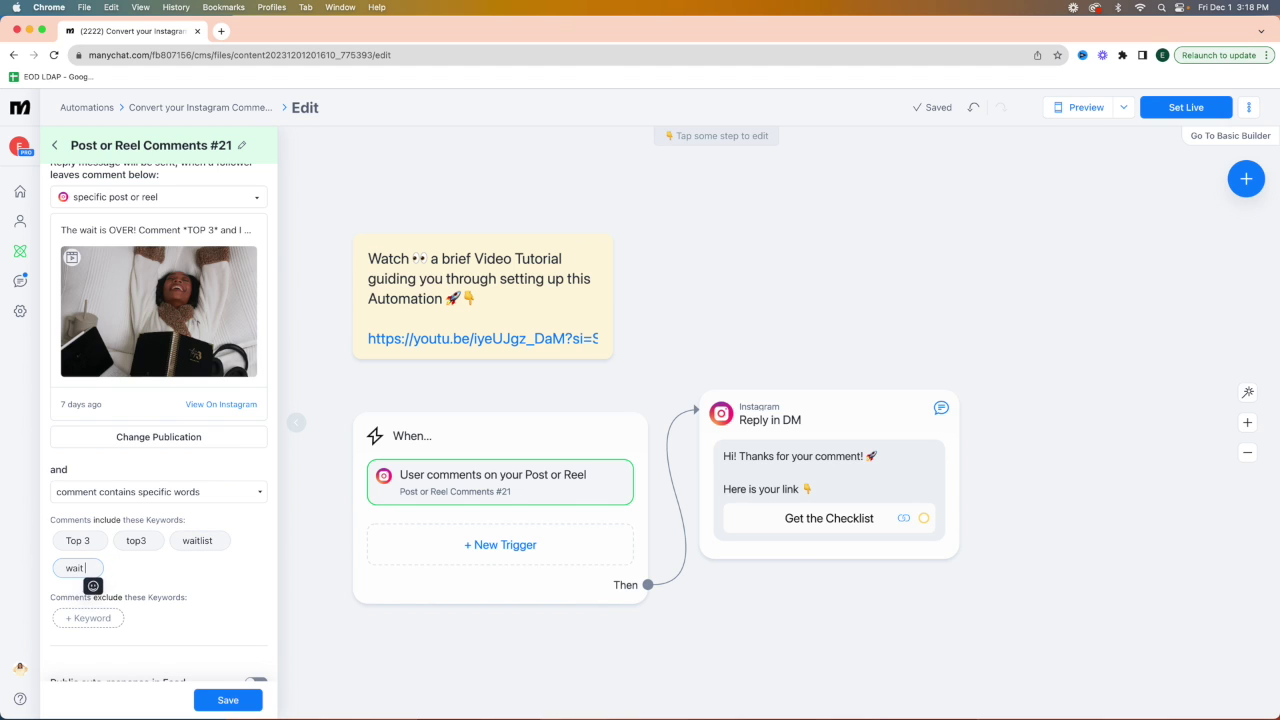
key(Return)
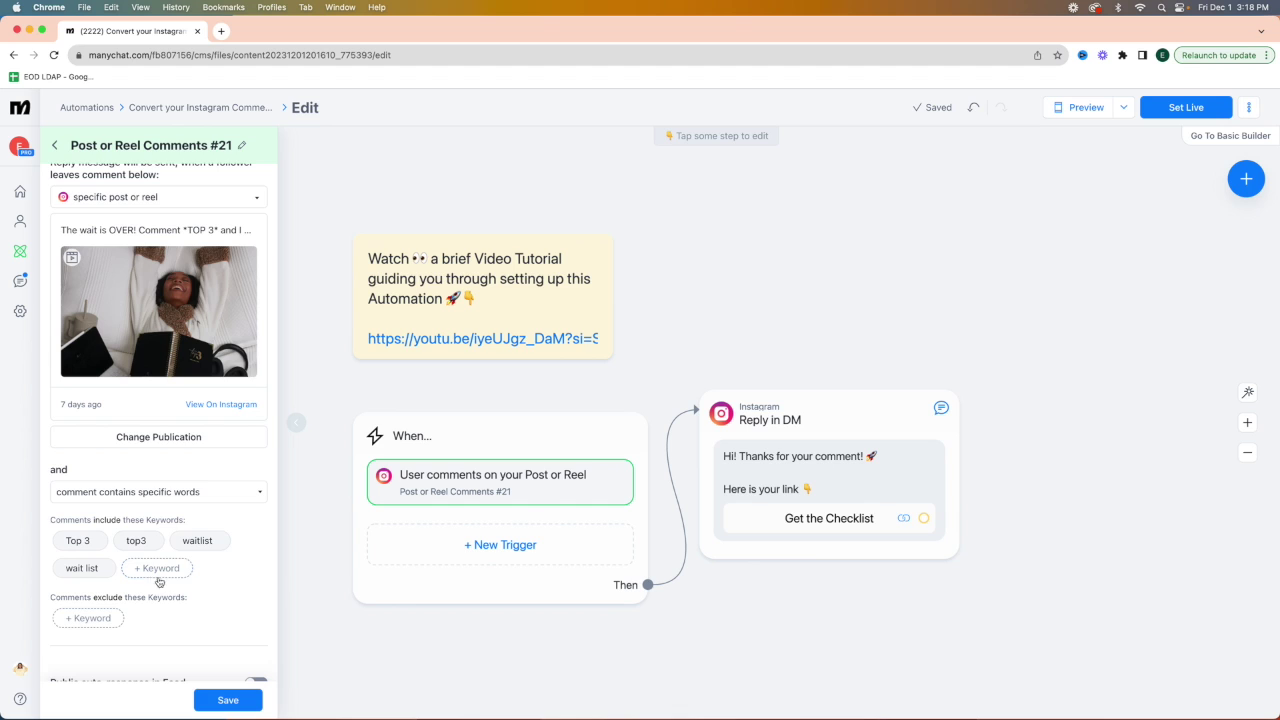
click(108, 569)
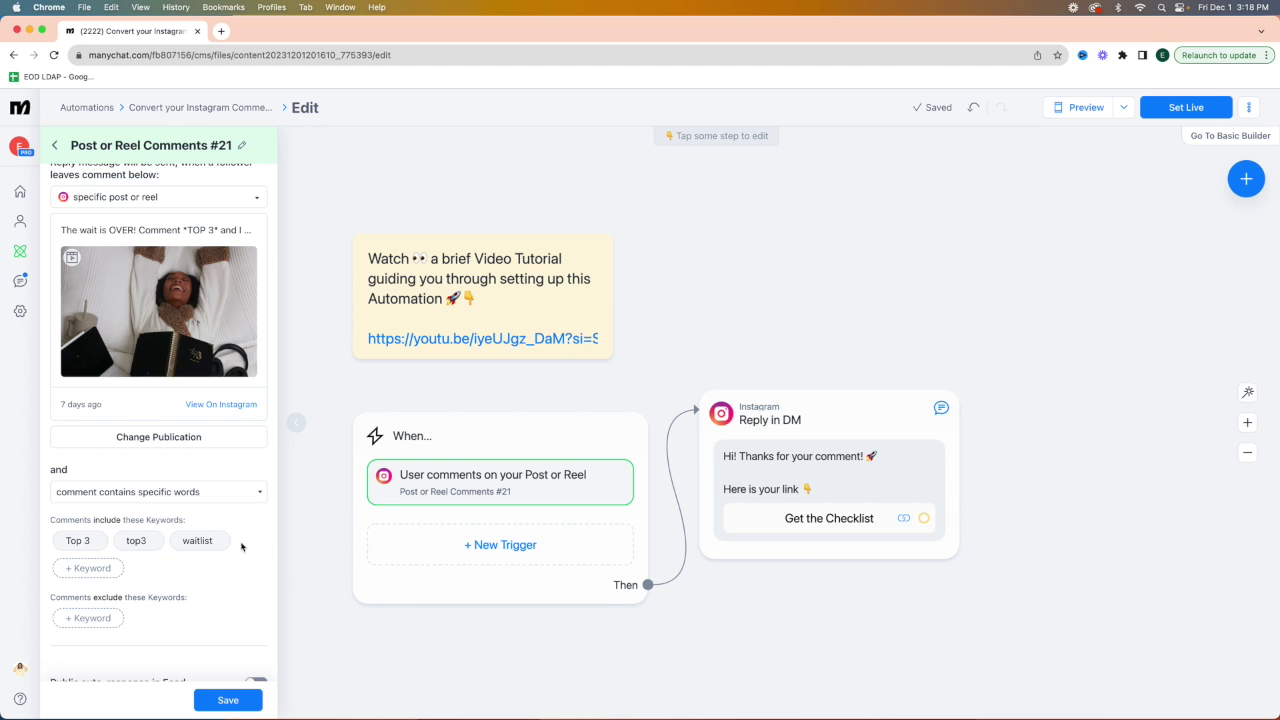
click(223, 543)
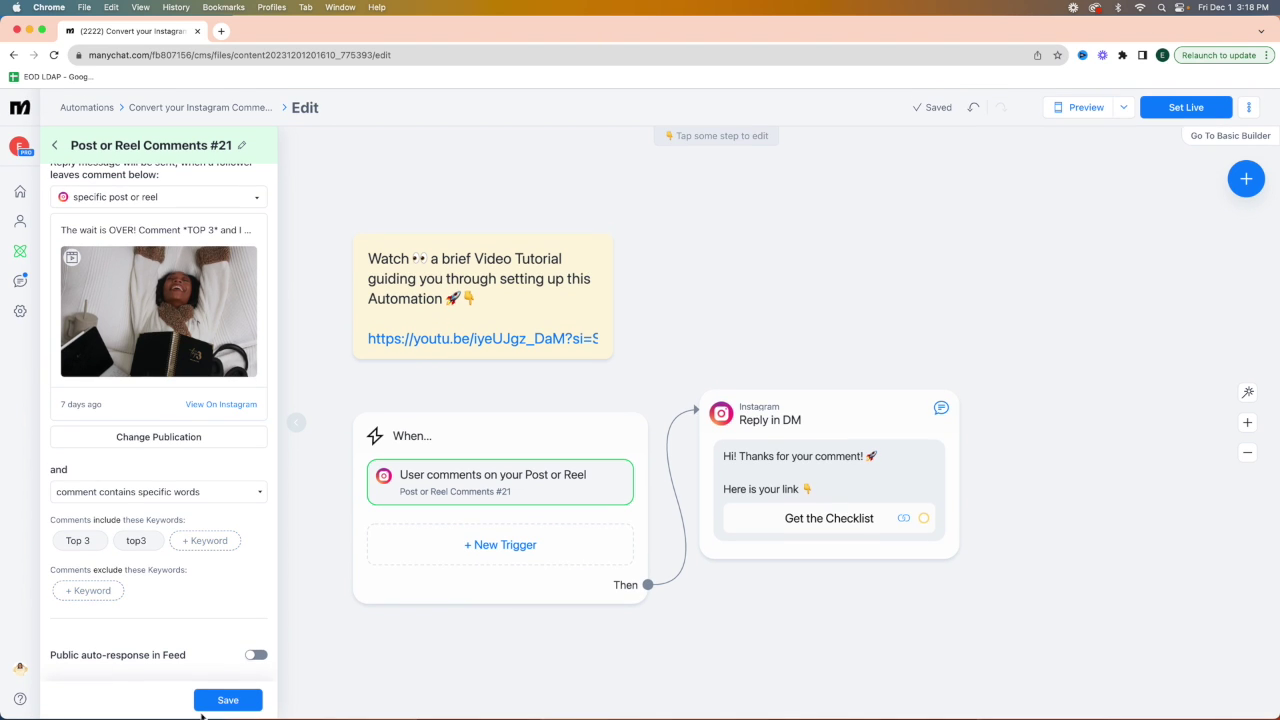
- Enable the public auto-response in feed and enter "Sent!! xx" as the first response
click(253, 659)
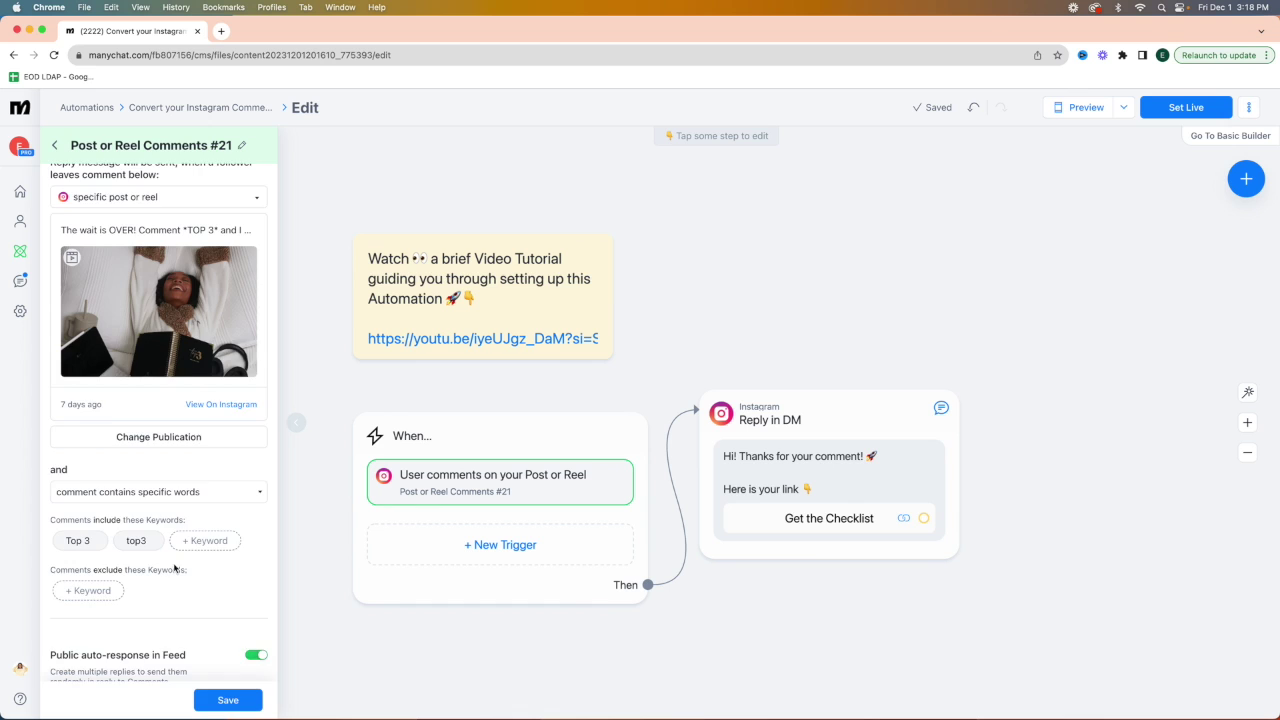
scroll(177, 566, down, 2)
scroll(170, 640, down, 2)
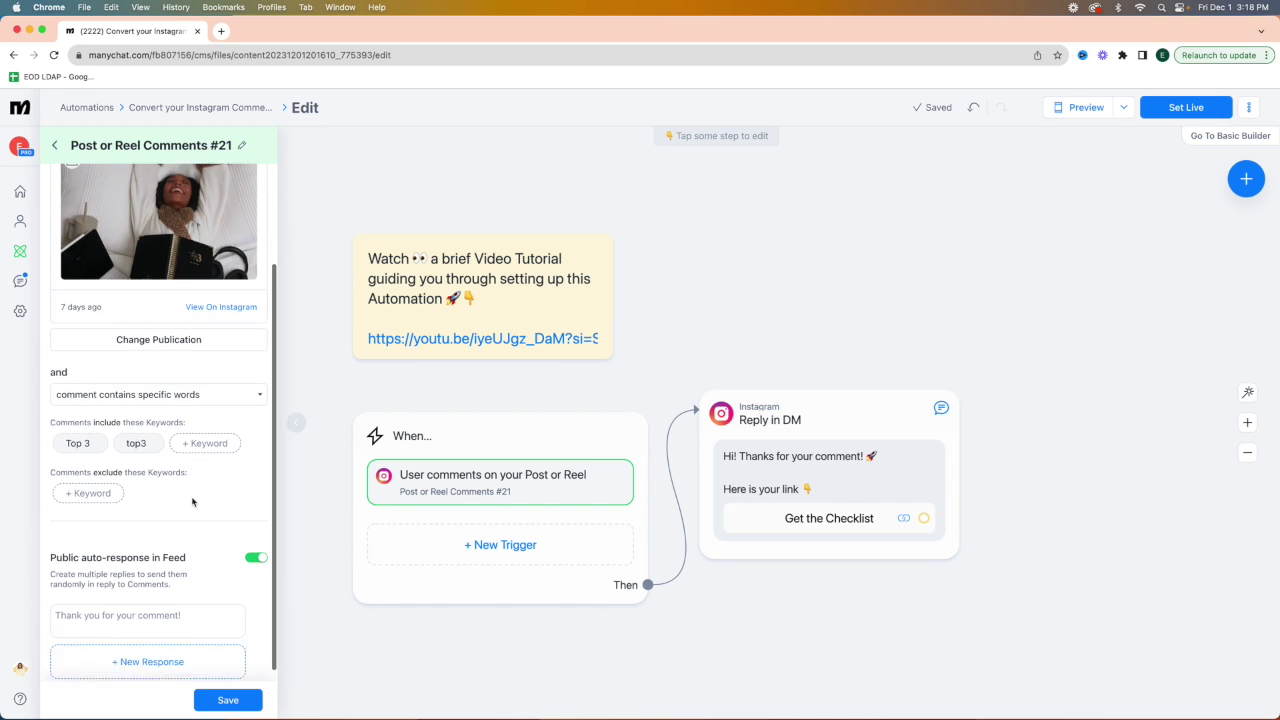
click(173, 607)
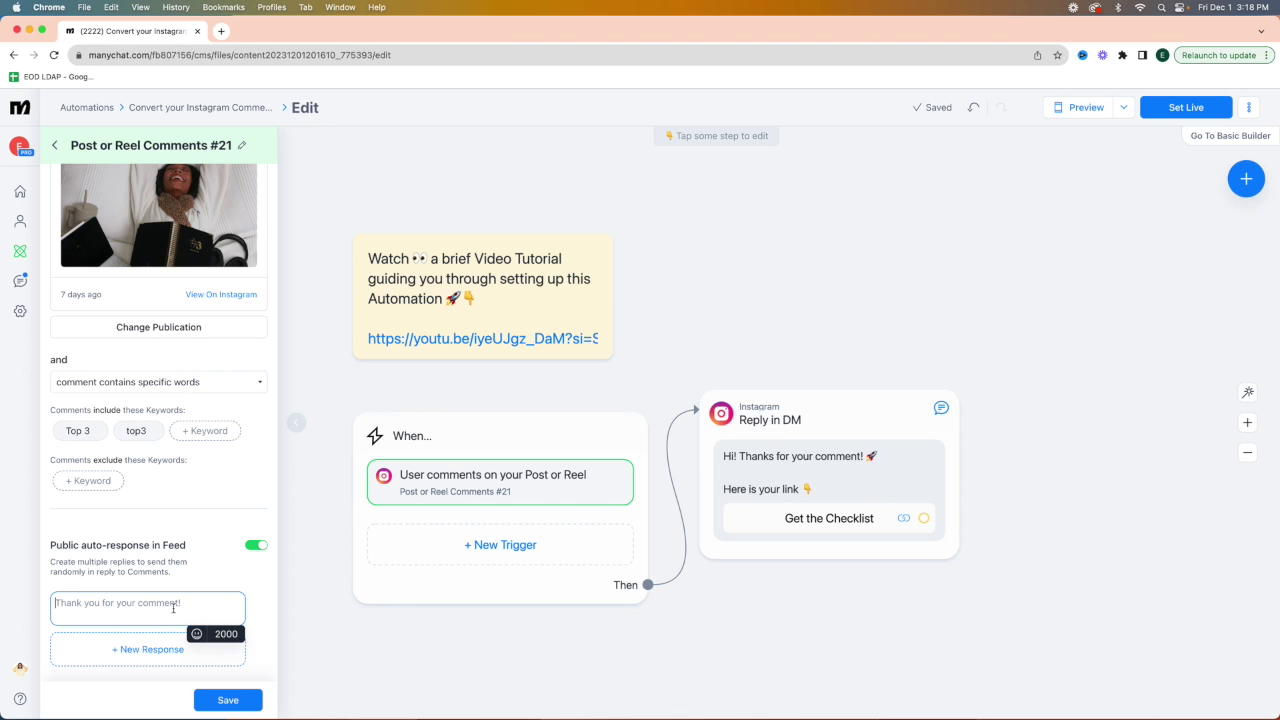
text(Sent!! xx)
- Add a second public response reading "You're gonna loveee this! xx"
click(114, 649)
text(You)
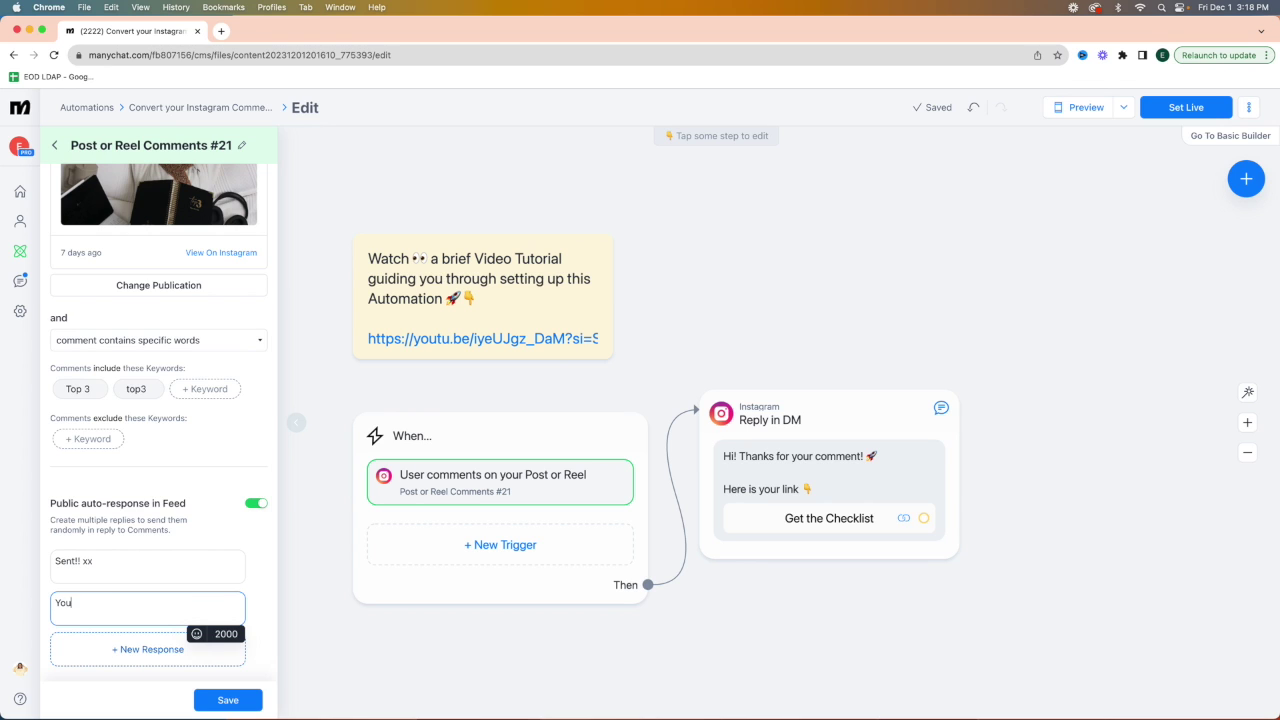
text('re goinna loveee this! )
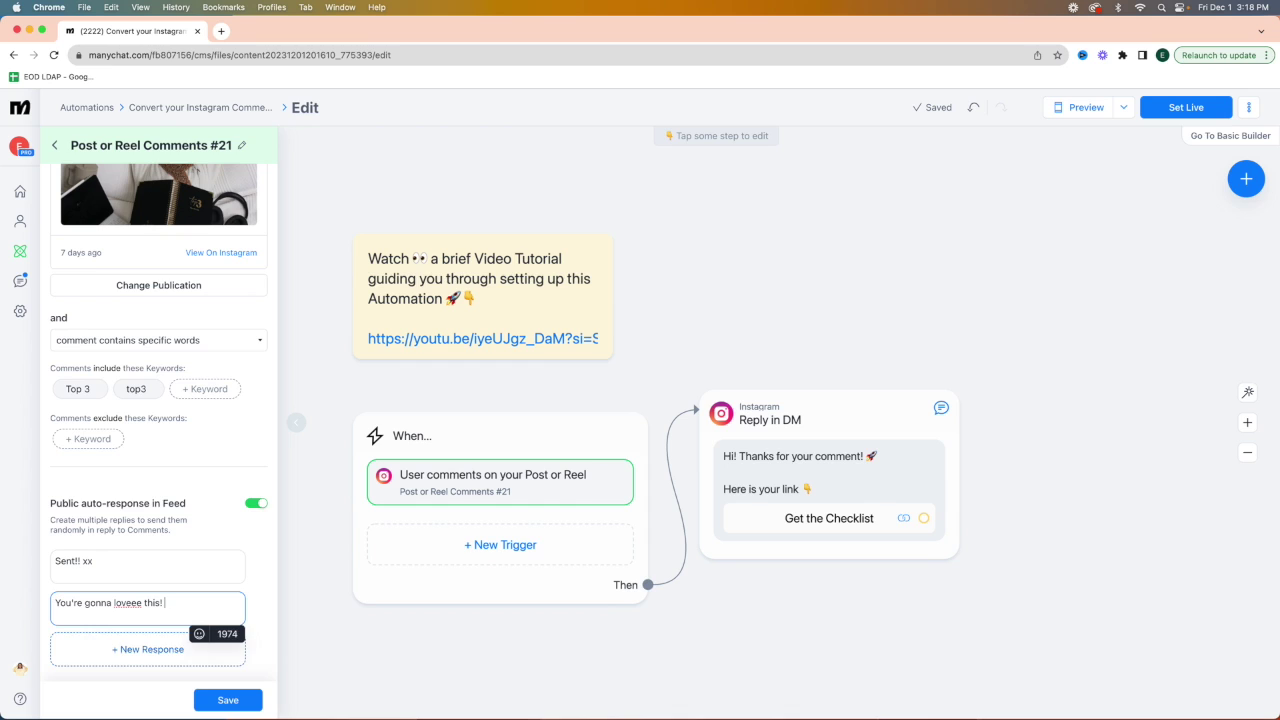
text(xx)
- Add a third public response reading "Check your dms!" and end it with a white heart emoji
click(122, 650)
click(122, 650)
text(Check yoru)
key(BackSpace)
text(ms!)
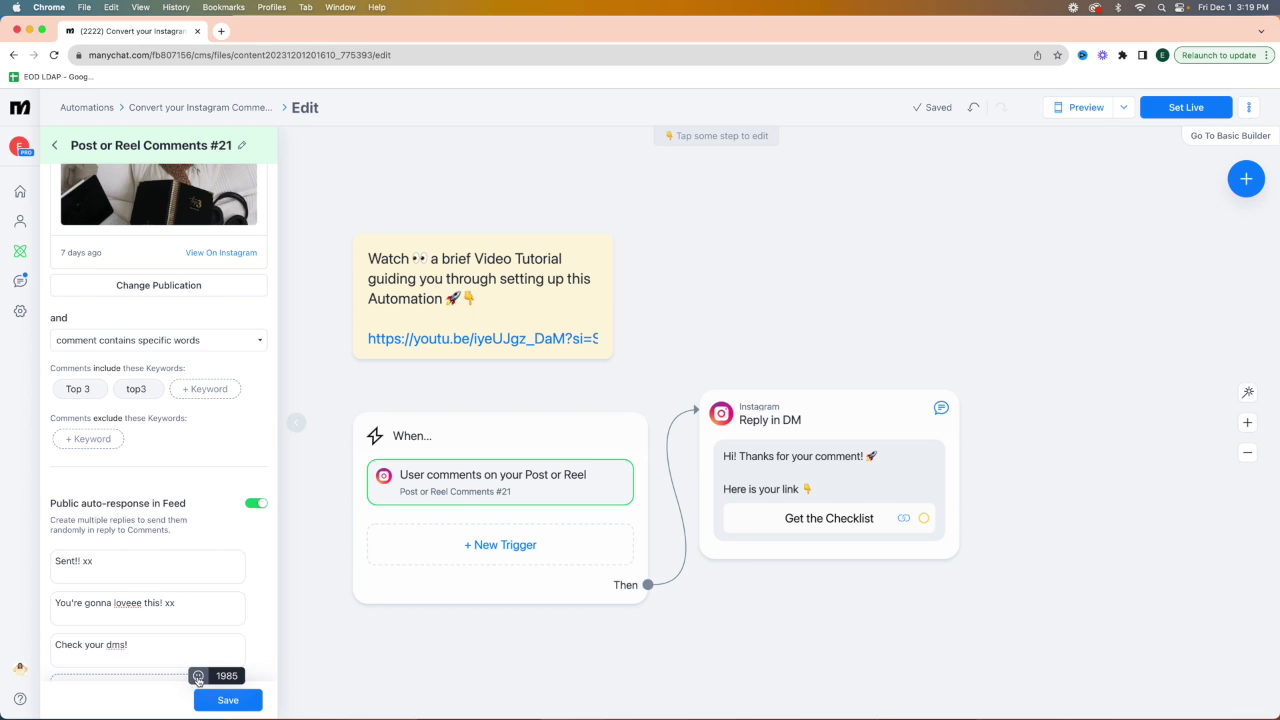
click(198, 675)
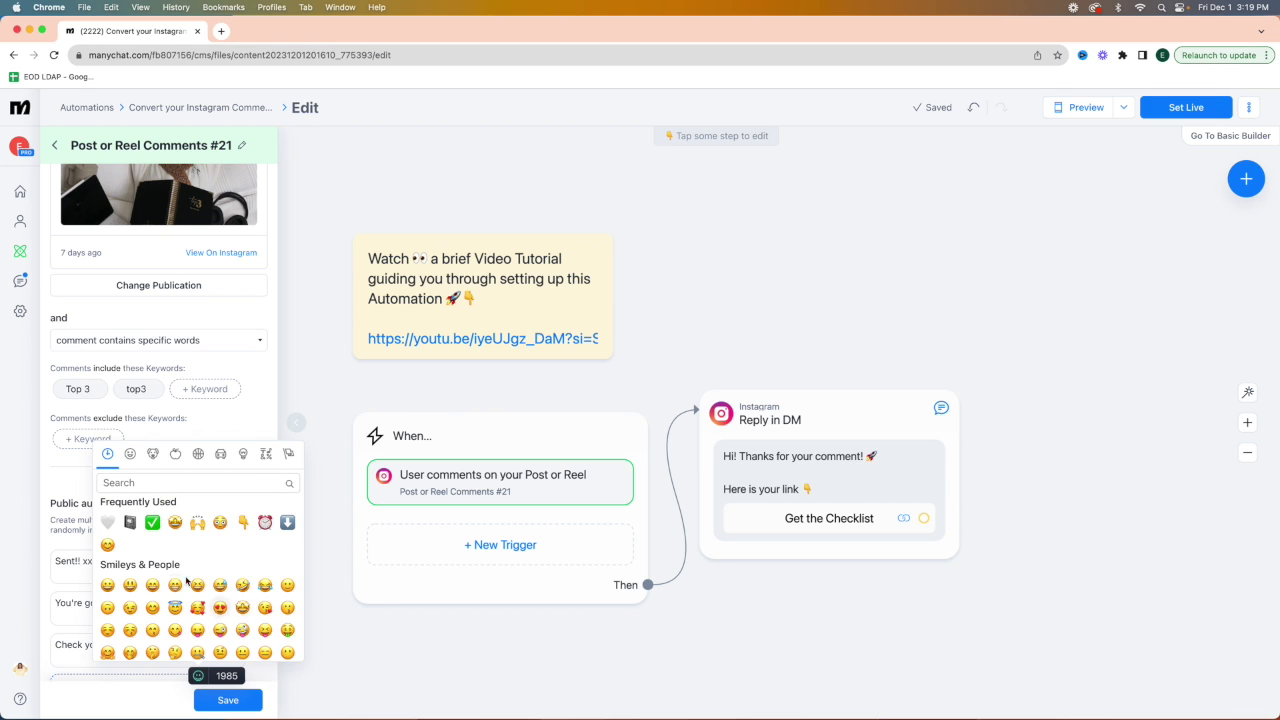
click(104, 522)
scroll(171, 655, down, 1)
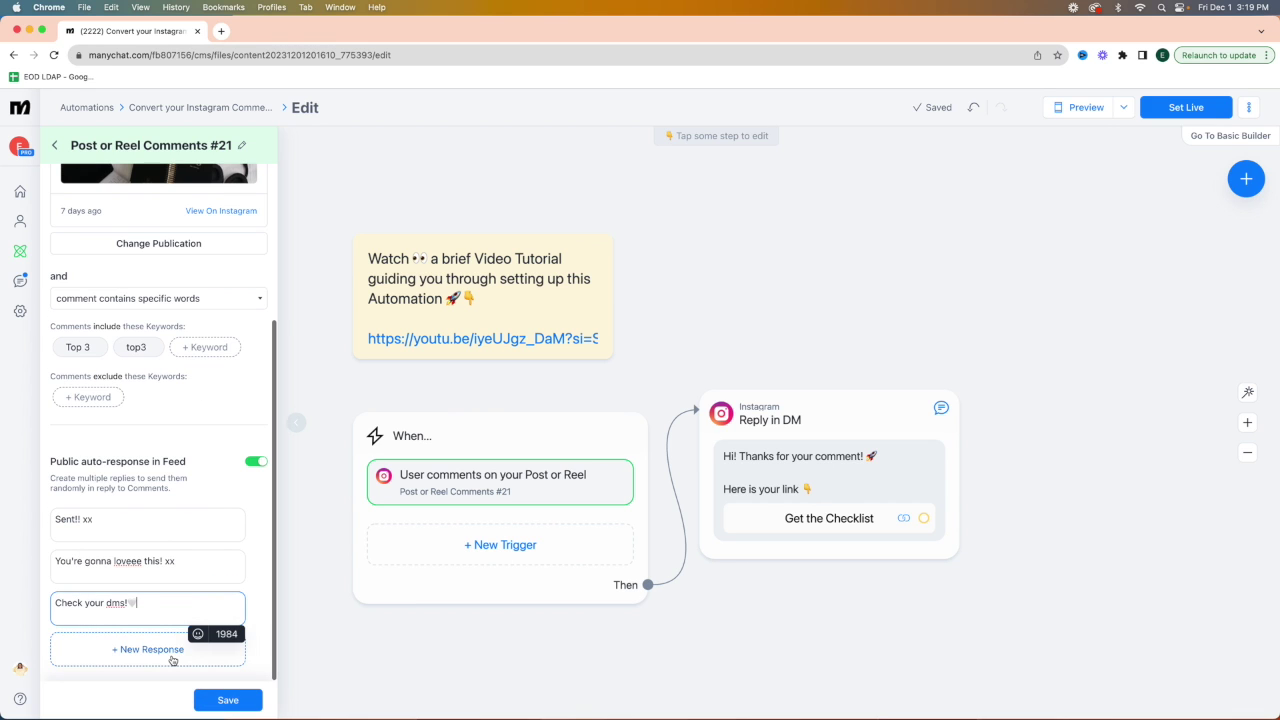
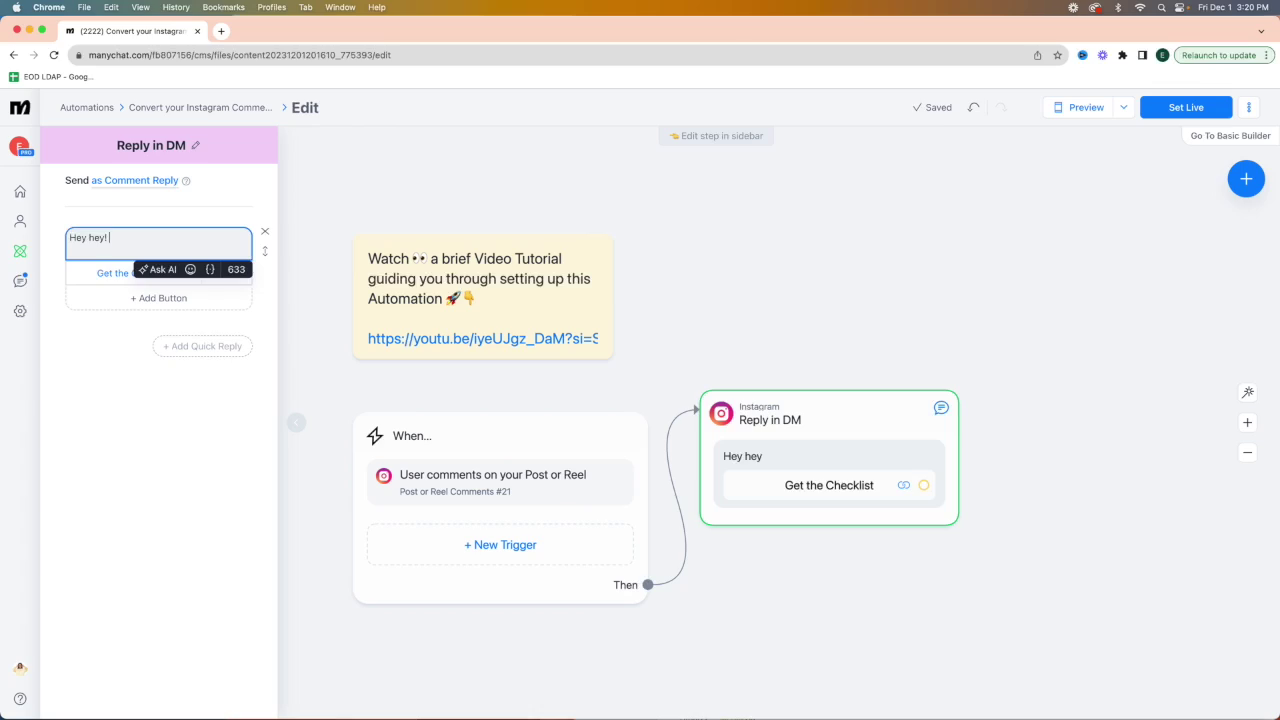
- Add "Here's the Top 3 Notebook link you commented for." and "I'm suchh a procrastinator and this is literally the only planner I've ever finished." to the DM
text(Here's the Top 3 )
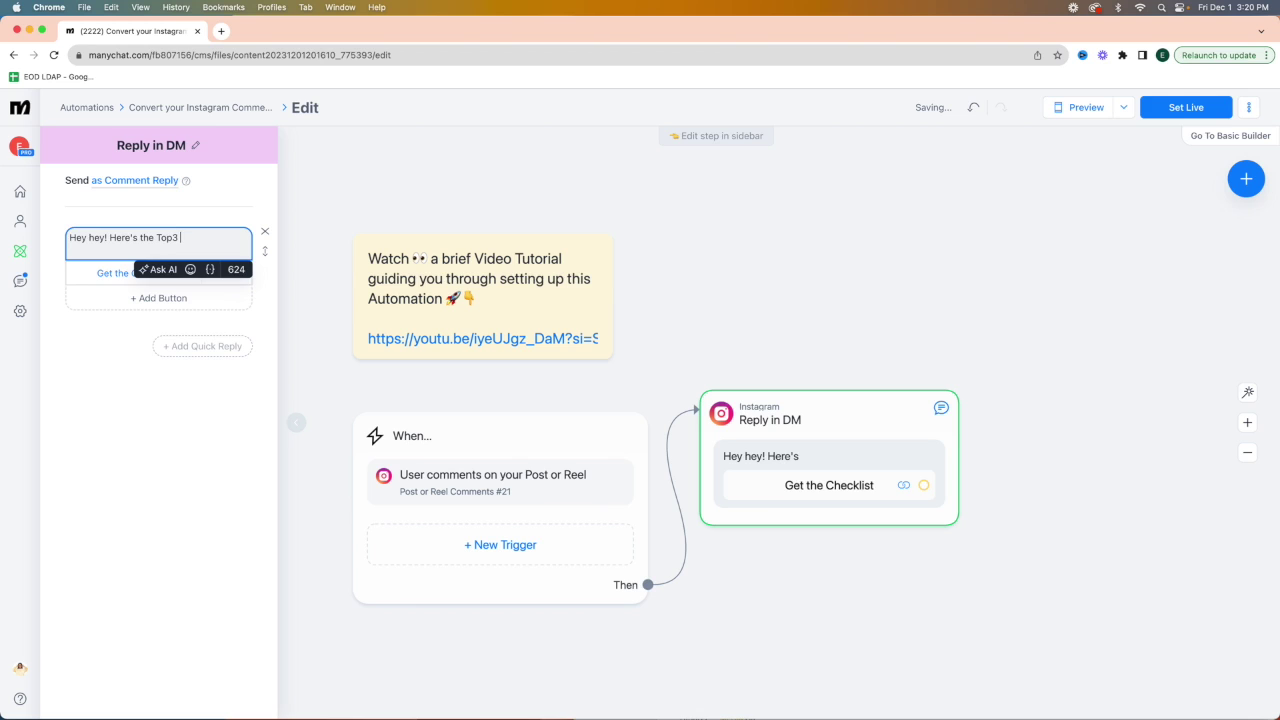
text(Notebook link you commented for.)
key(Return)
key(Return)
text(I'm suchh a proc)
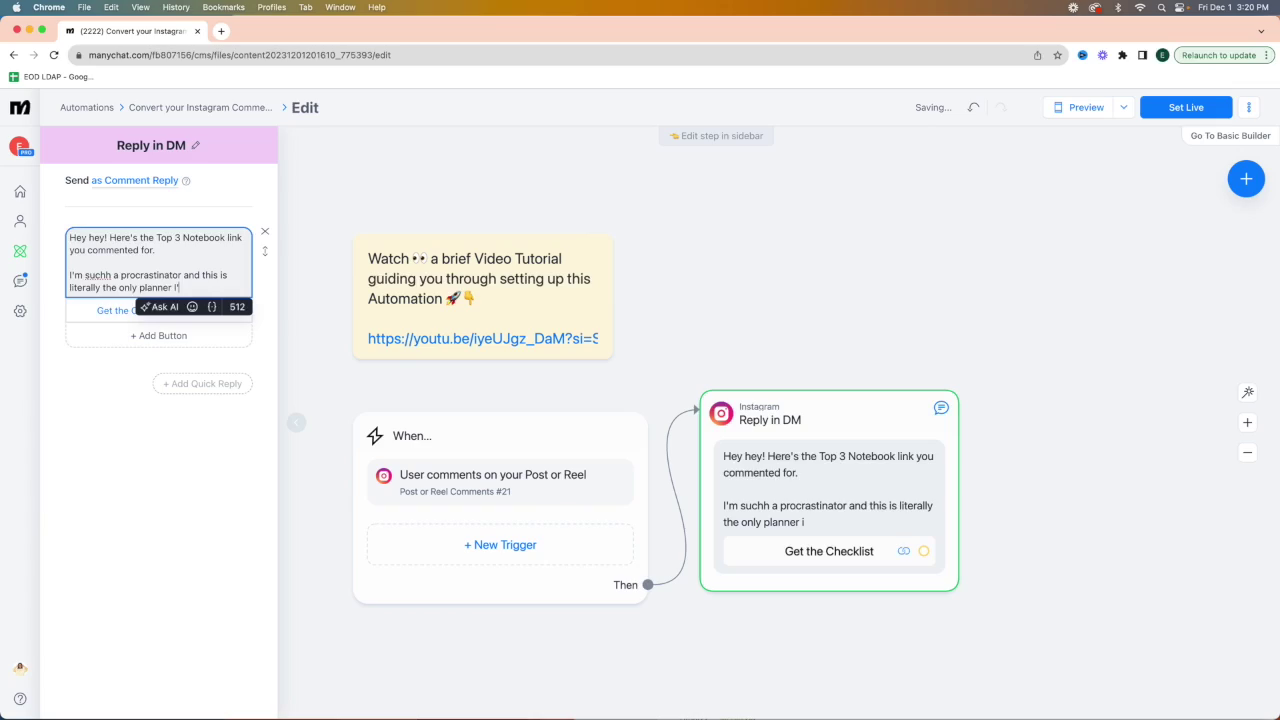
text(e ever finsi)
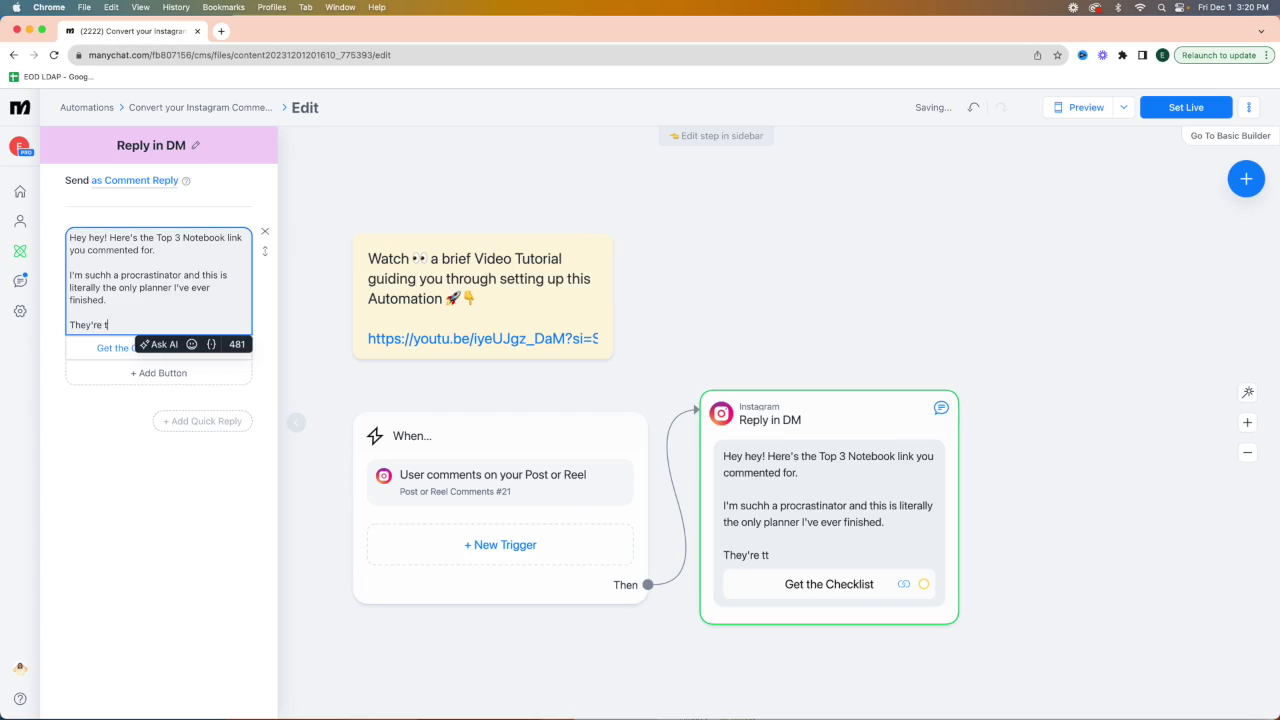
- Complete the DM's last paragraph as "They're usually sold out but looks like they're on sale right now. Hope you love! xx"
key(BackSpace)
text(usually sold out but th)
key(BackSpace)
key(BackSpace)
text(looks like the)
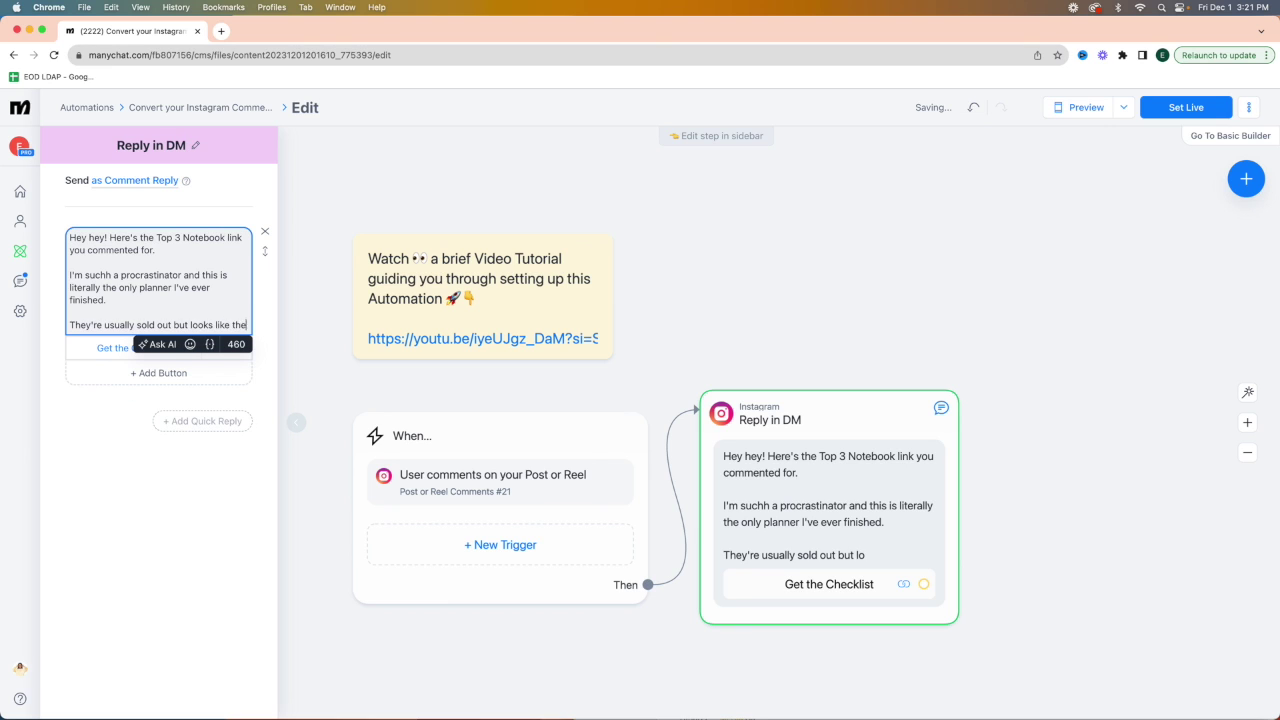
text(y're on sale right)
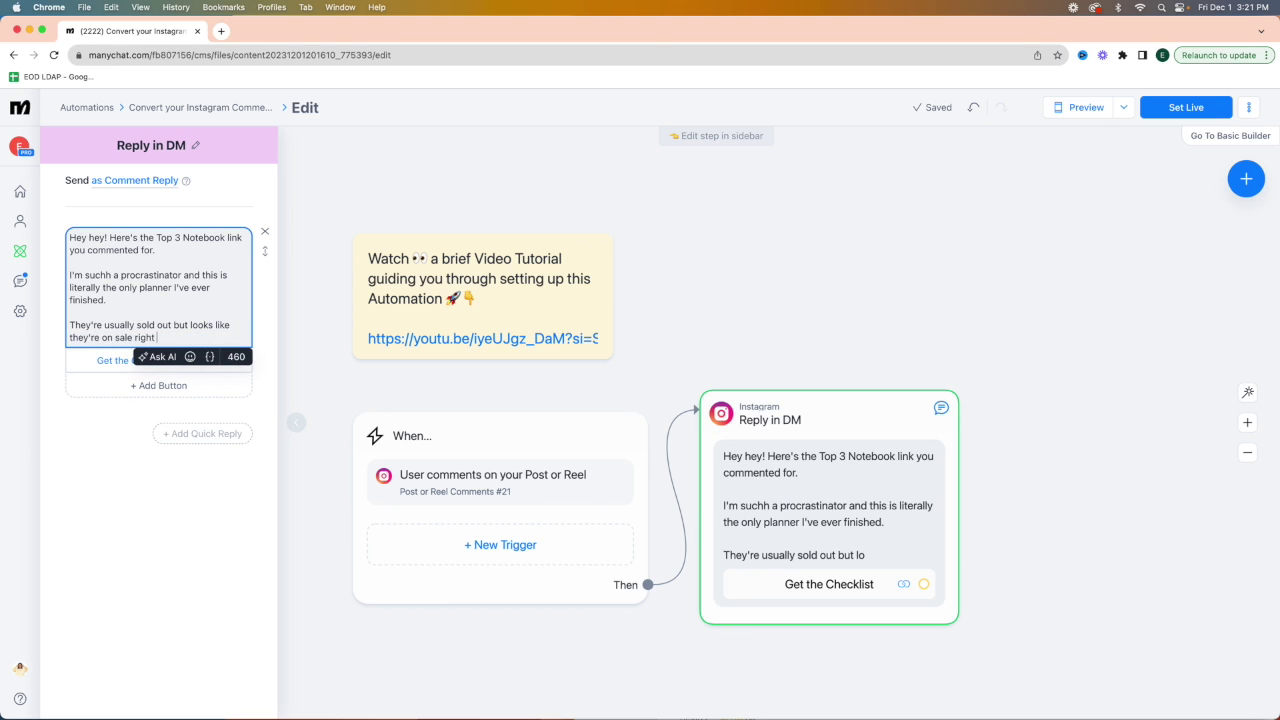
text( now. Hope you love! xx)
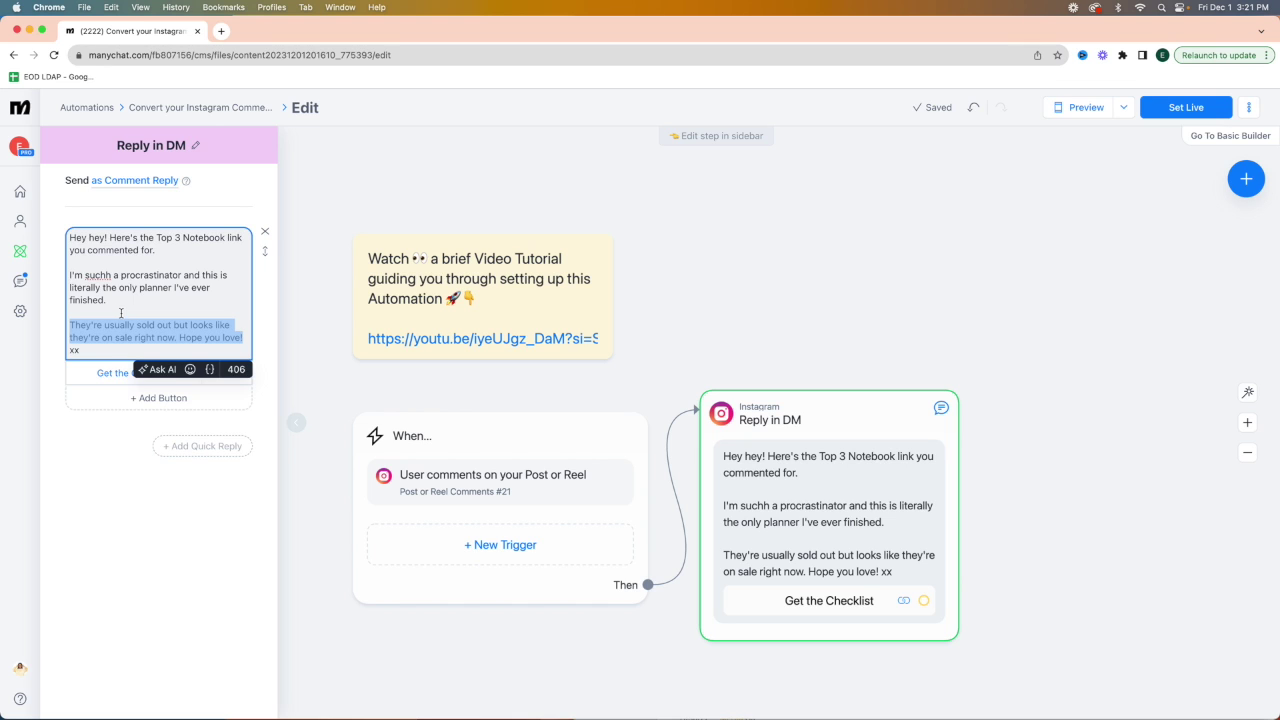
- Review the DM's wording paragraph by paragraph, including the product name "Top 3" in the opening sentence
click(121, 313)
click(125, 299)
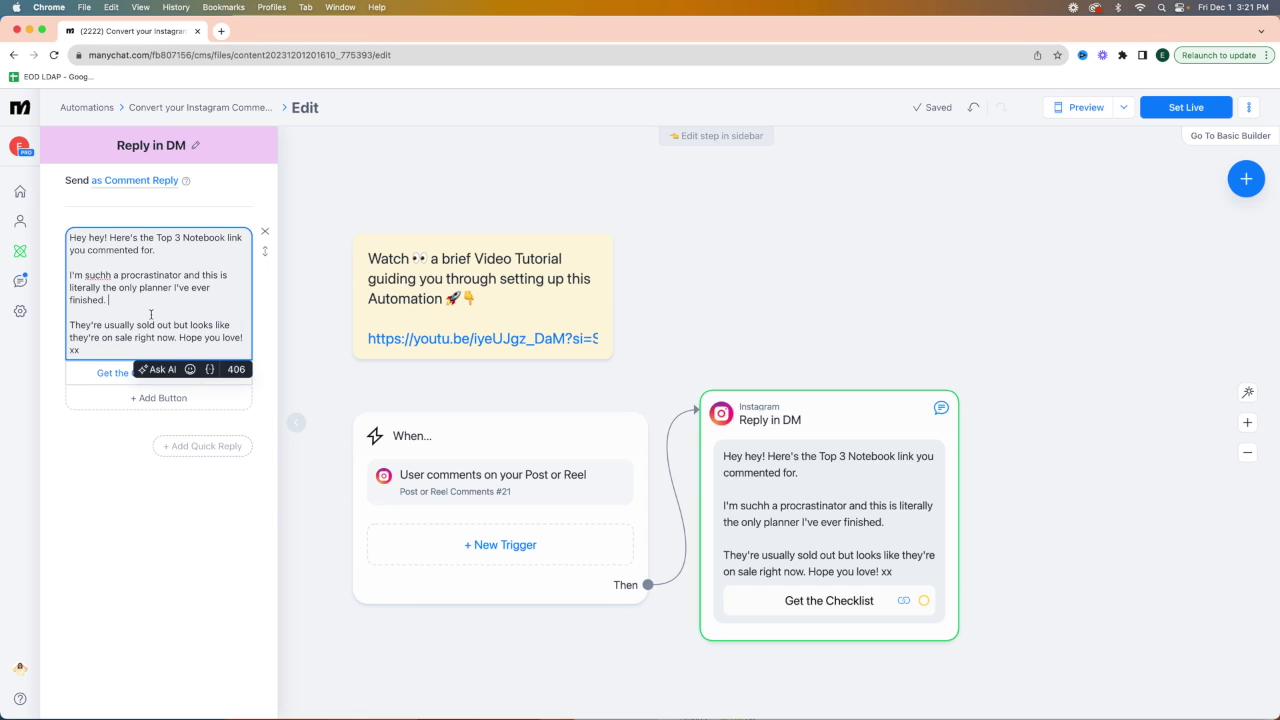
triple_click(164, 249)
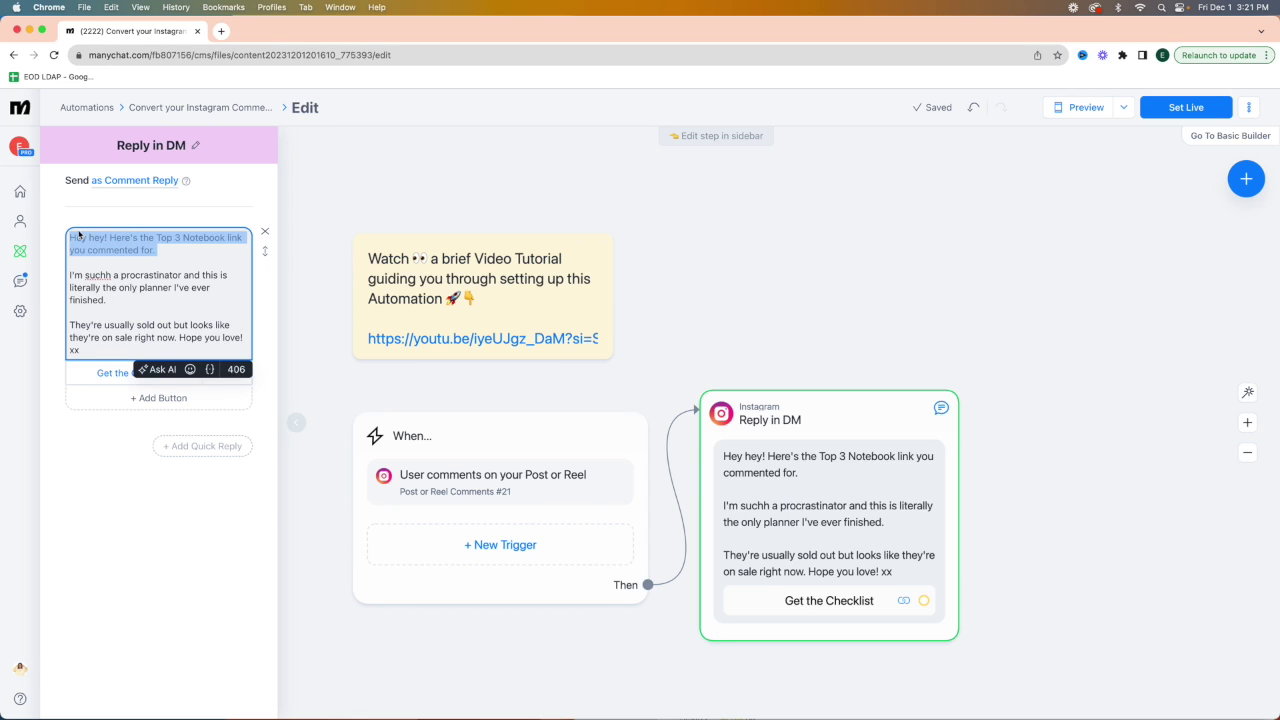
click(158, 245)
mouse_move(157, 238)
mouse_down()
mouse_move(216, 238)
mouse_move(180, 238)
mouse_up()
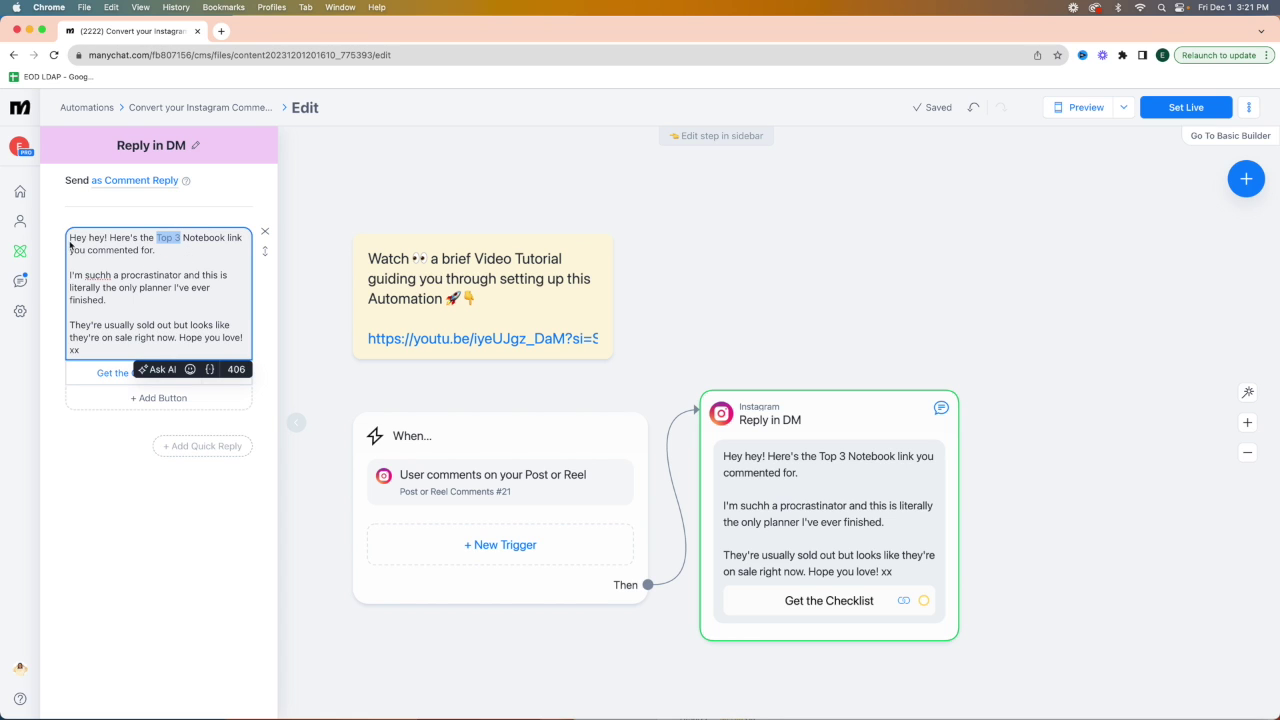
click(163, 252)
drag(111, 266, 206, 348)
click(206, 348)
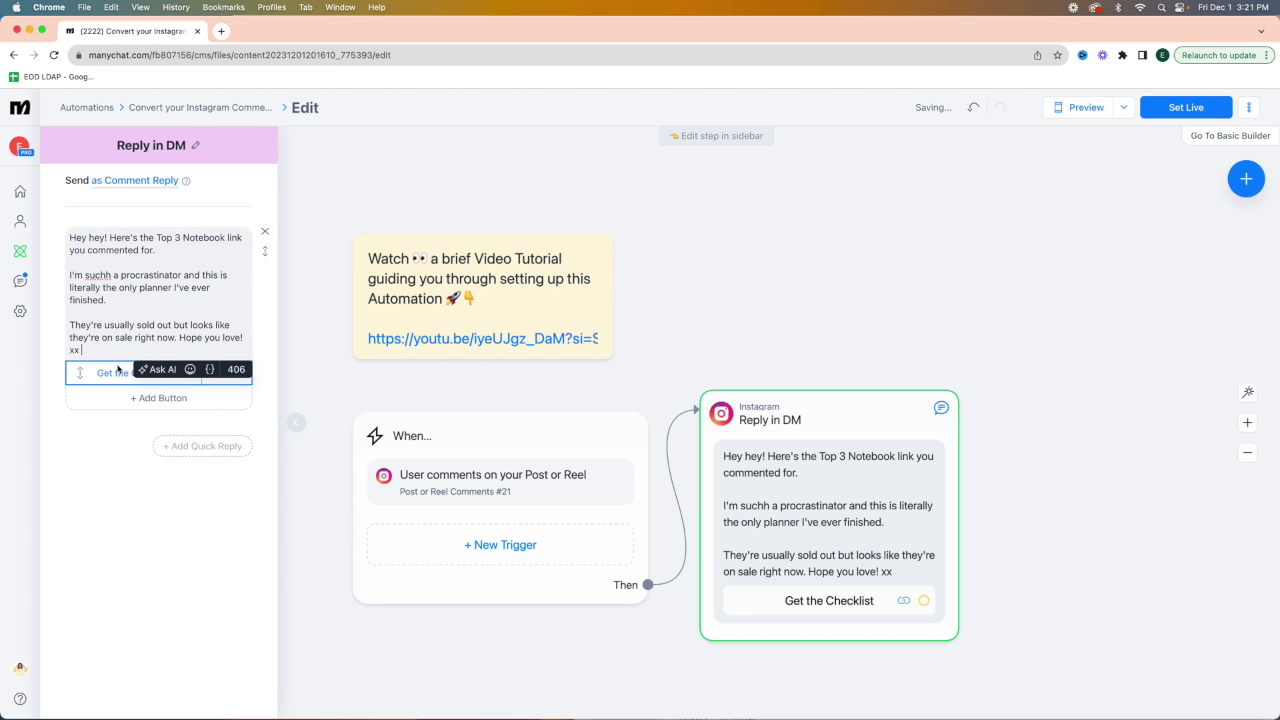
- Retitle the DM's "Get the Checklist" button as "Top 3 Notebook" followed by a notebook emoji
click(106, 373)
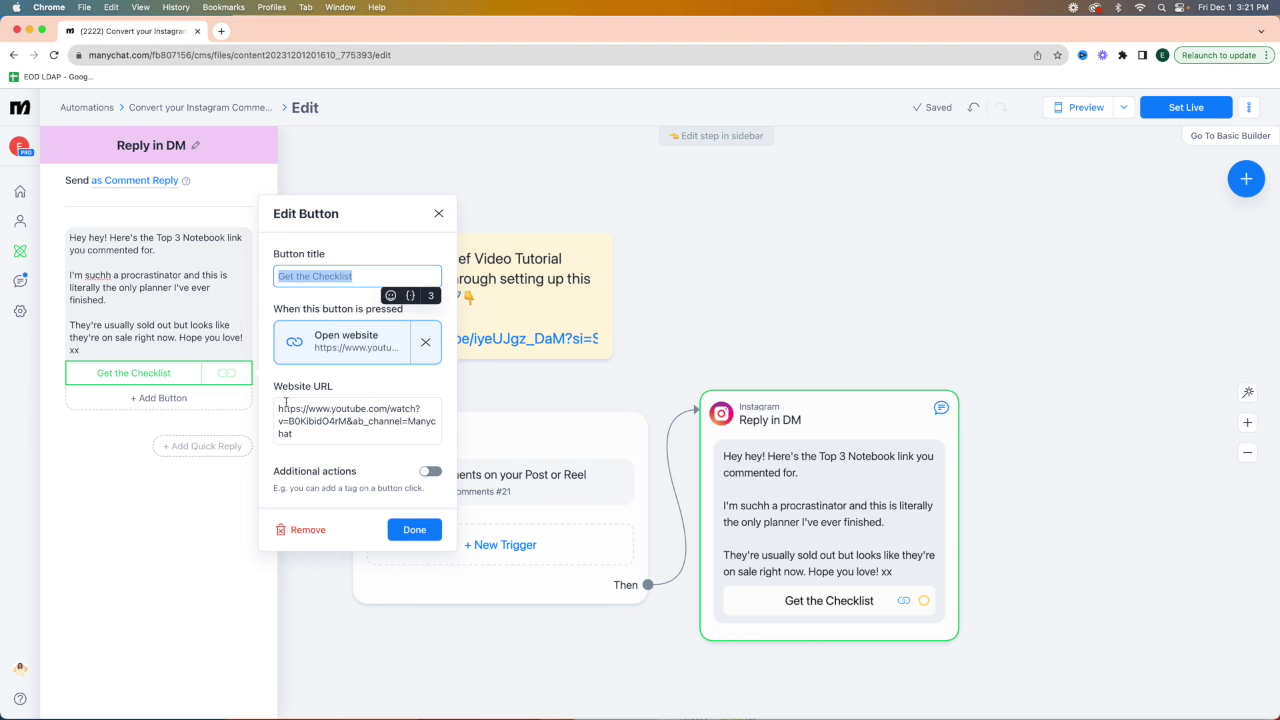
click(360, 275)
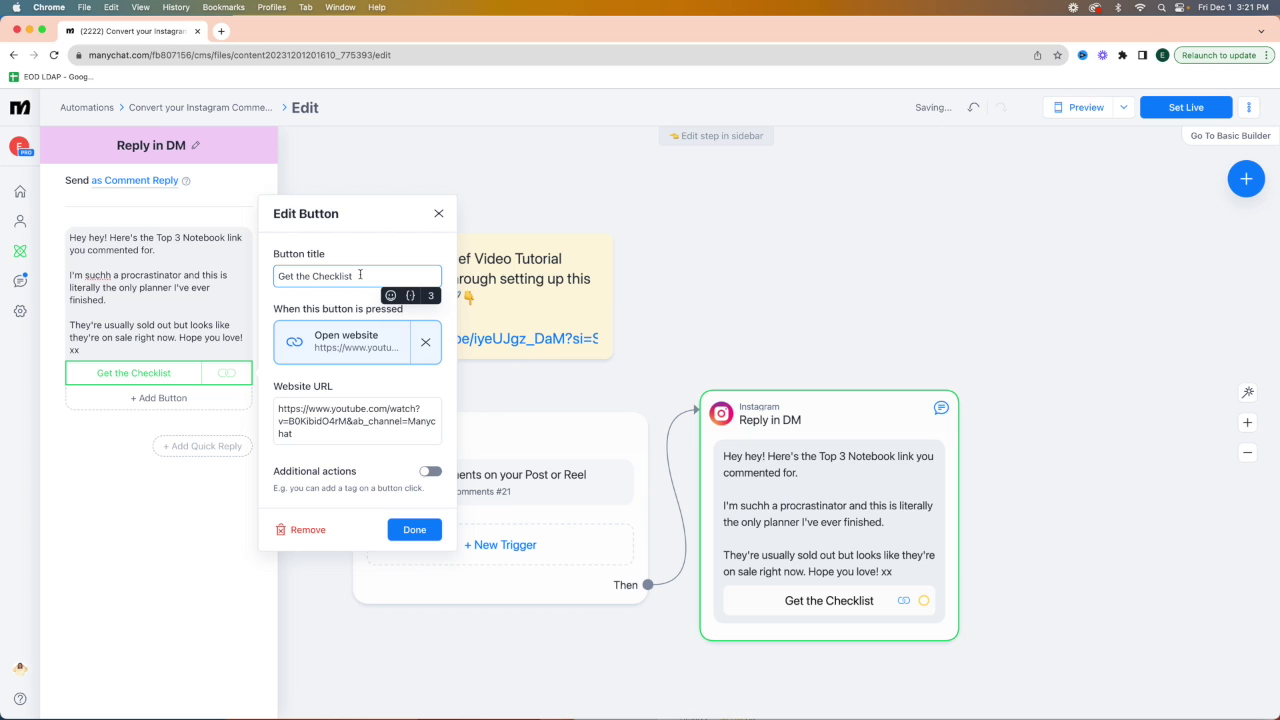
double_click(360, 275)
triple_click(360, 275)
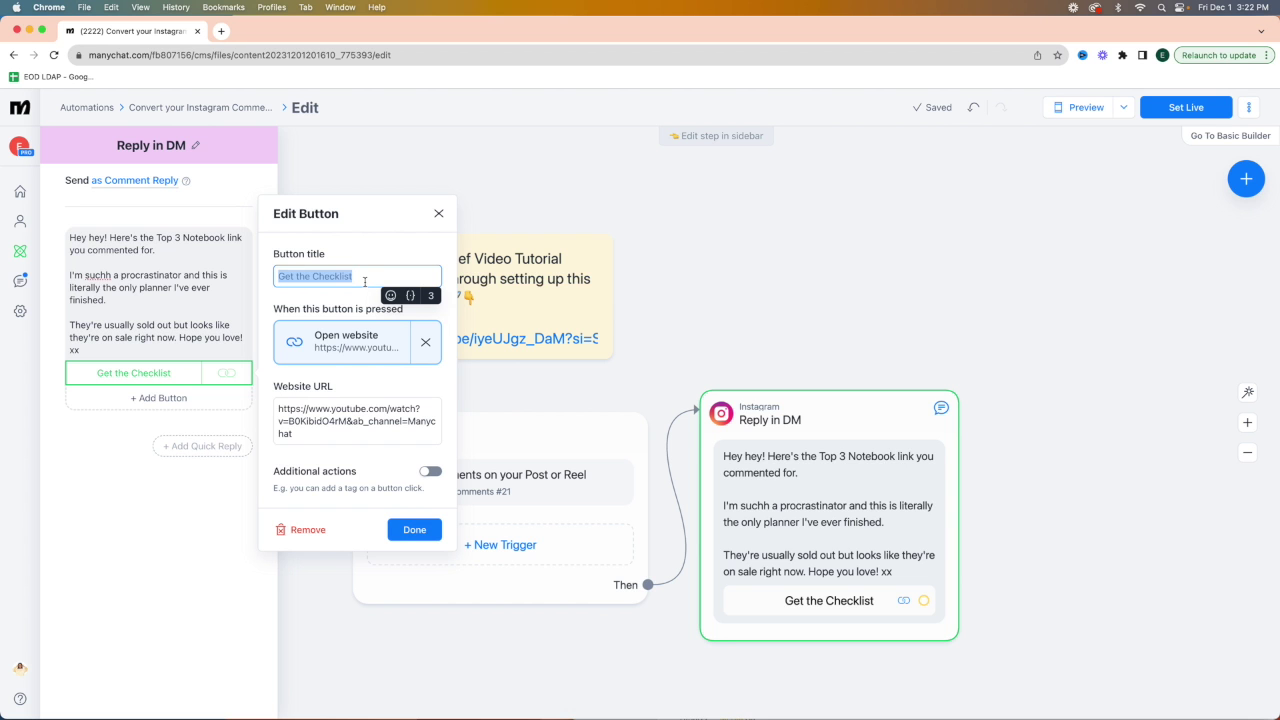
text(Top 3)
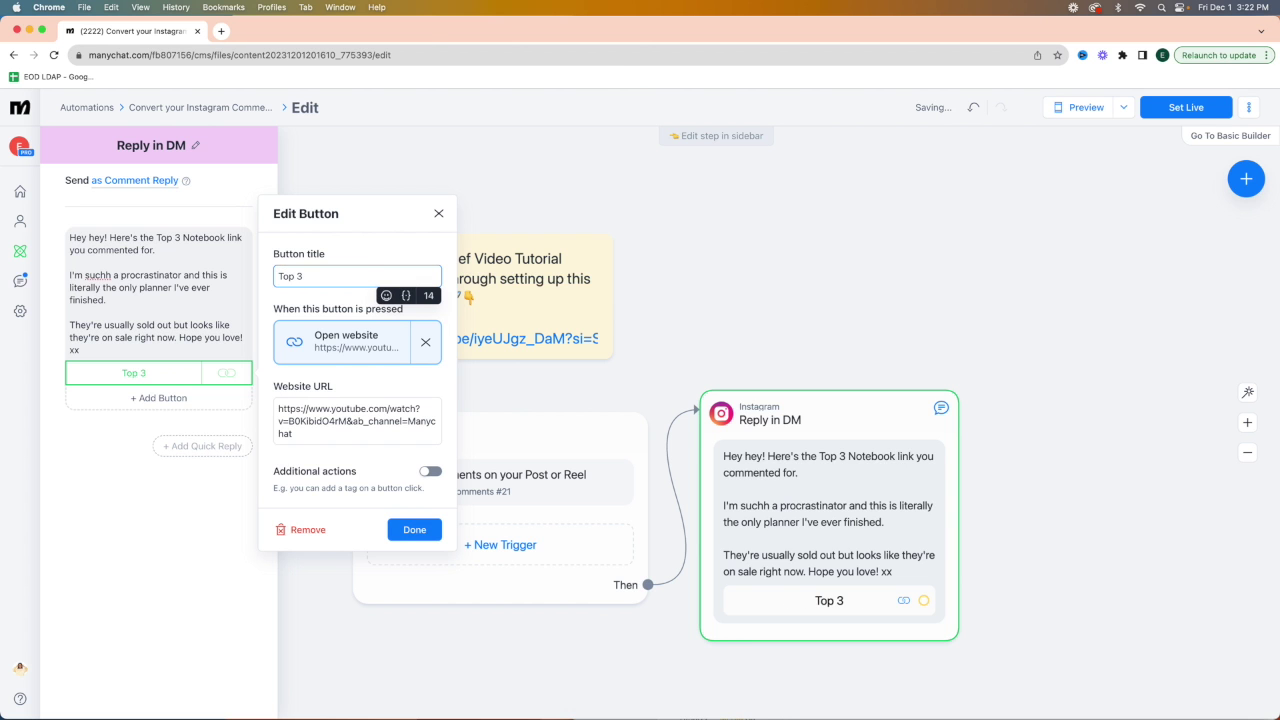
text(Notebook 📓)
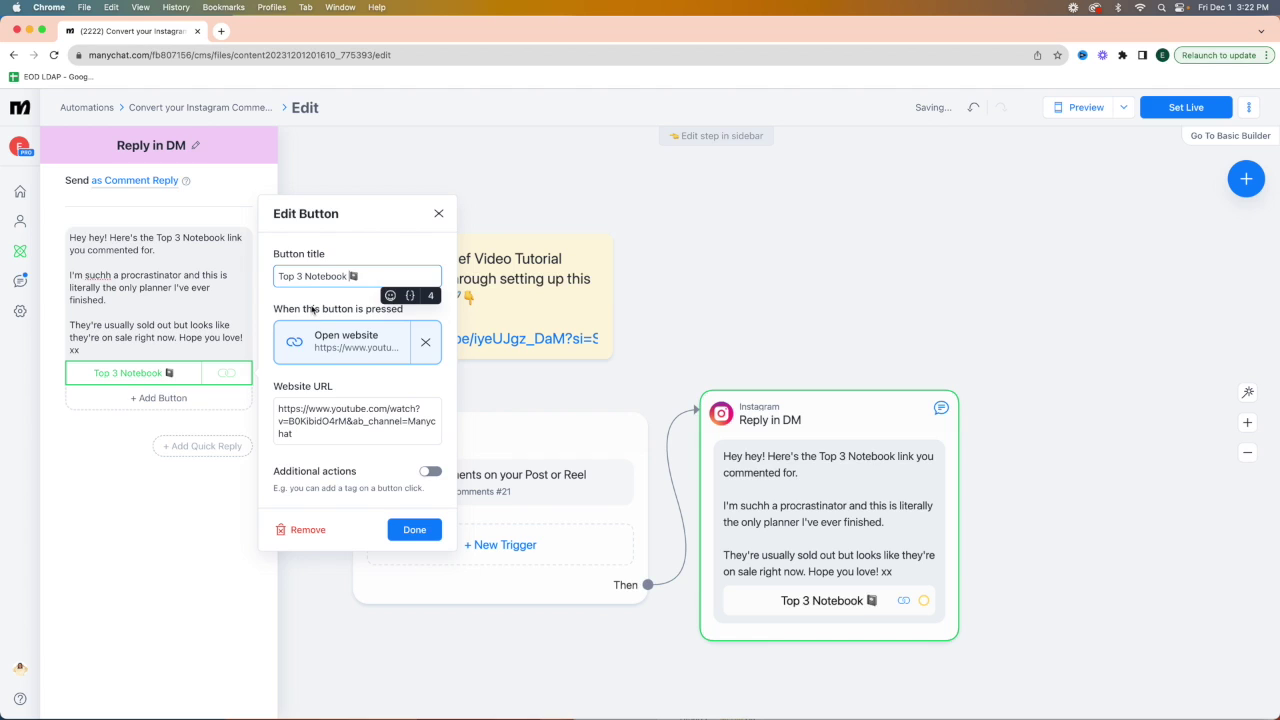
click(313, 310)
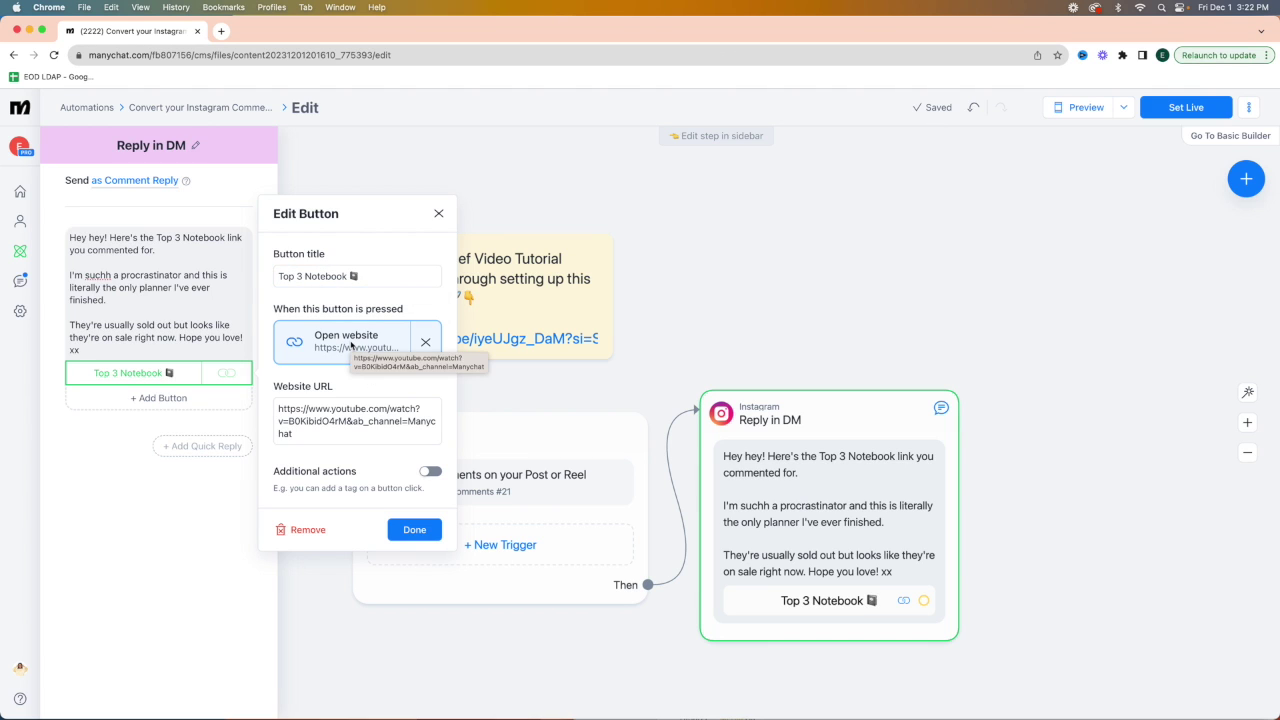
- Check the website URL that the Top 3 Notebook button opens and finish editing the button
drag(317, 432, 260, 401)
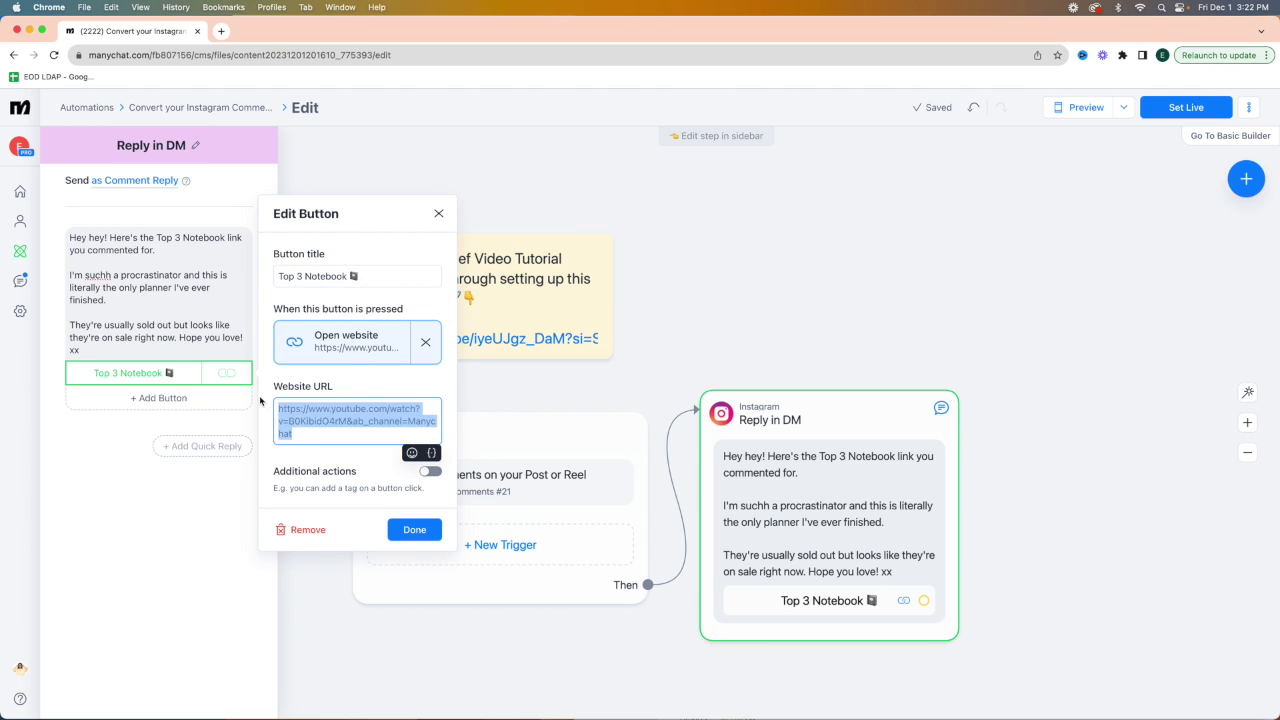
click(342, 430)
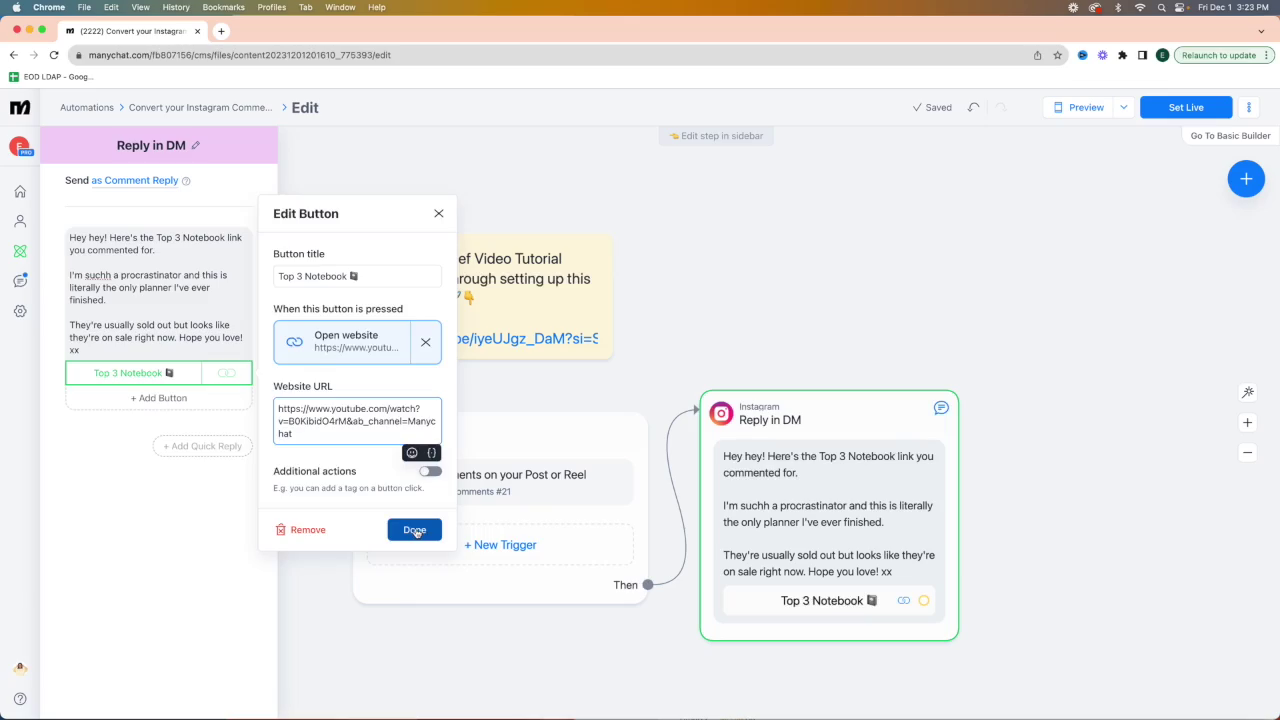
click(414, 529)
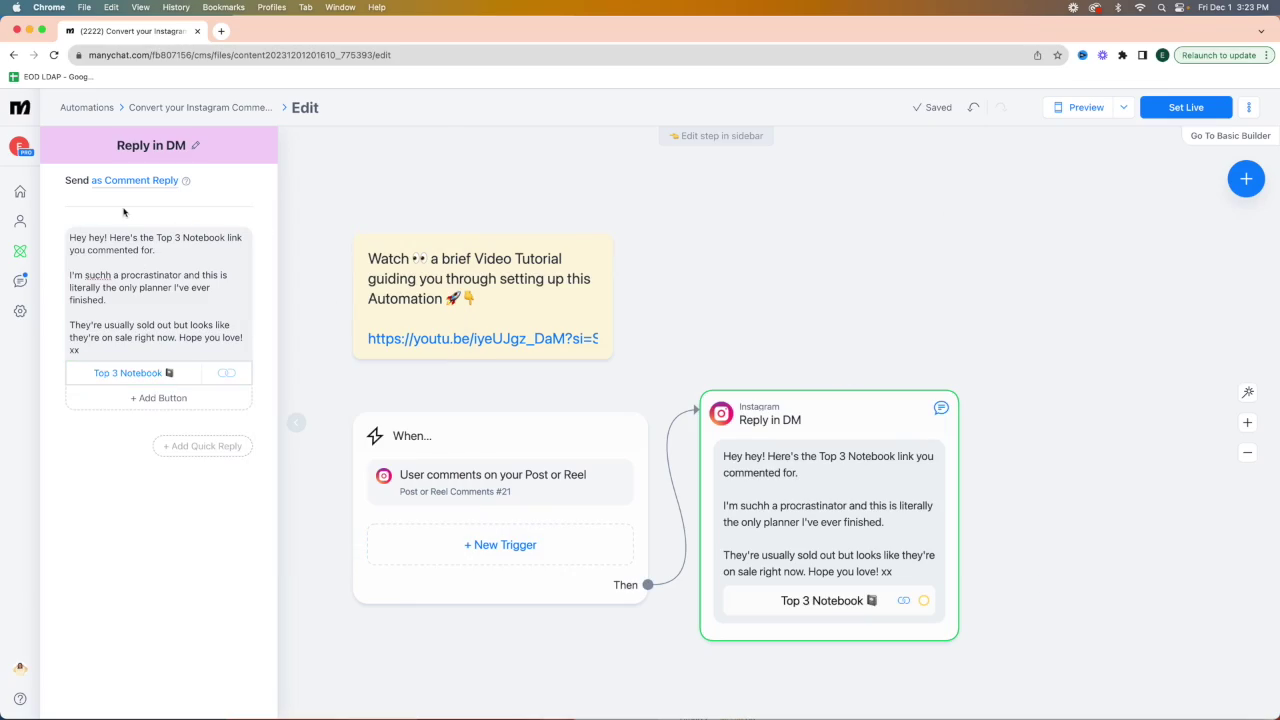
- Open the "User comments on your Post or Reel" trigger and review its selected reel and comment keywords
click(406, 266)
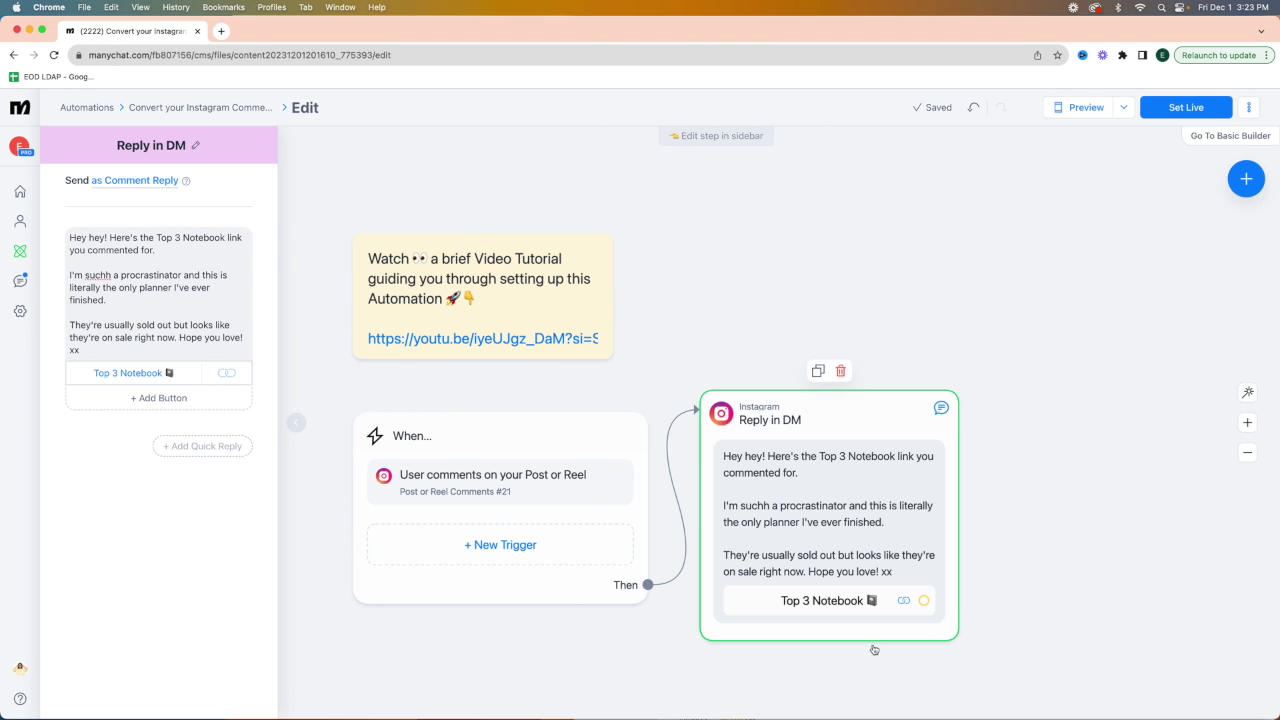
click(529, 491)
click(158, 465)
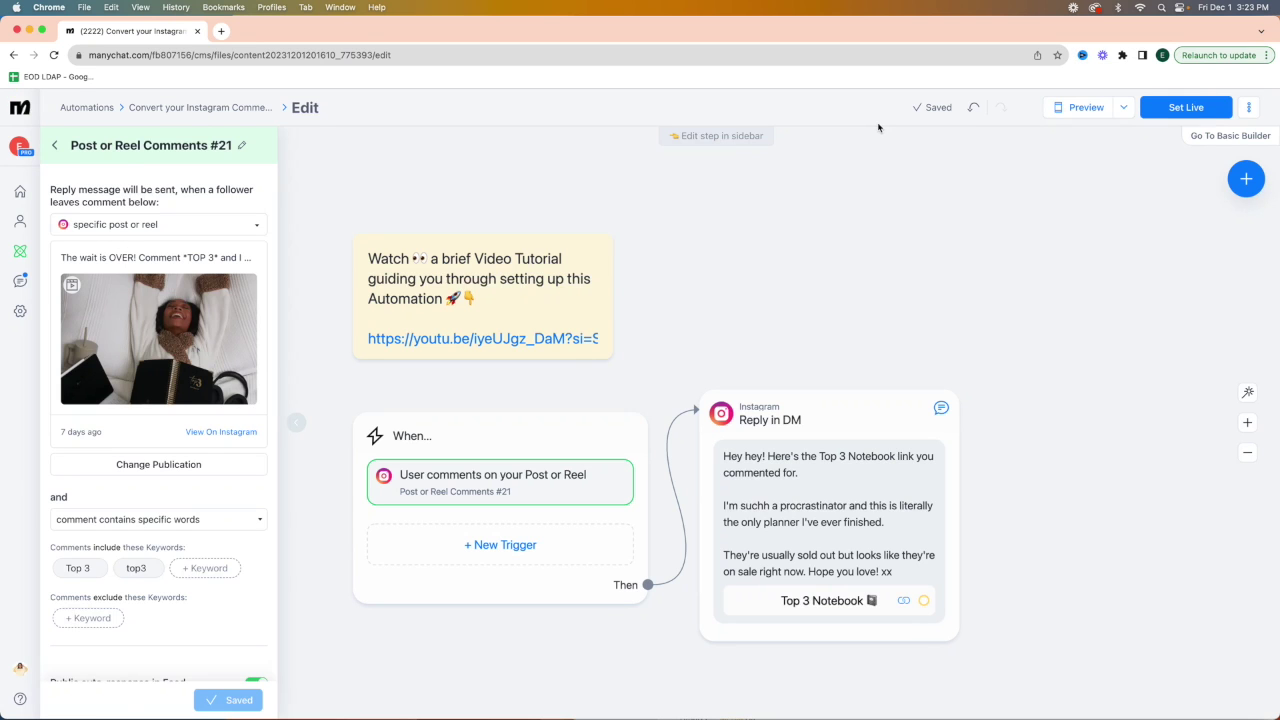
click(877, 121)
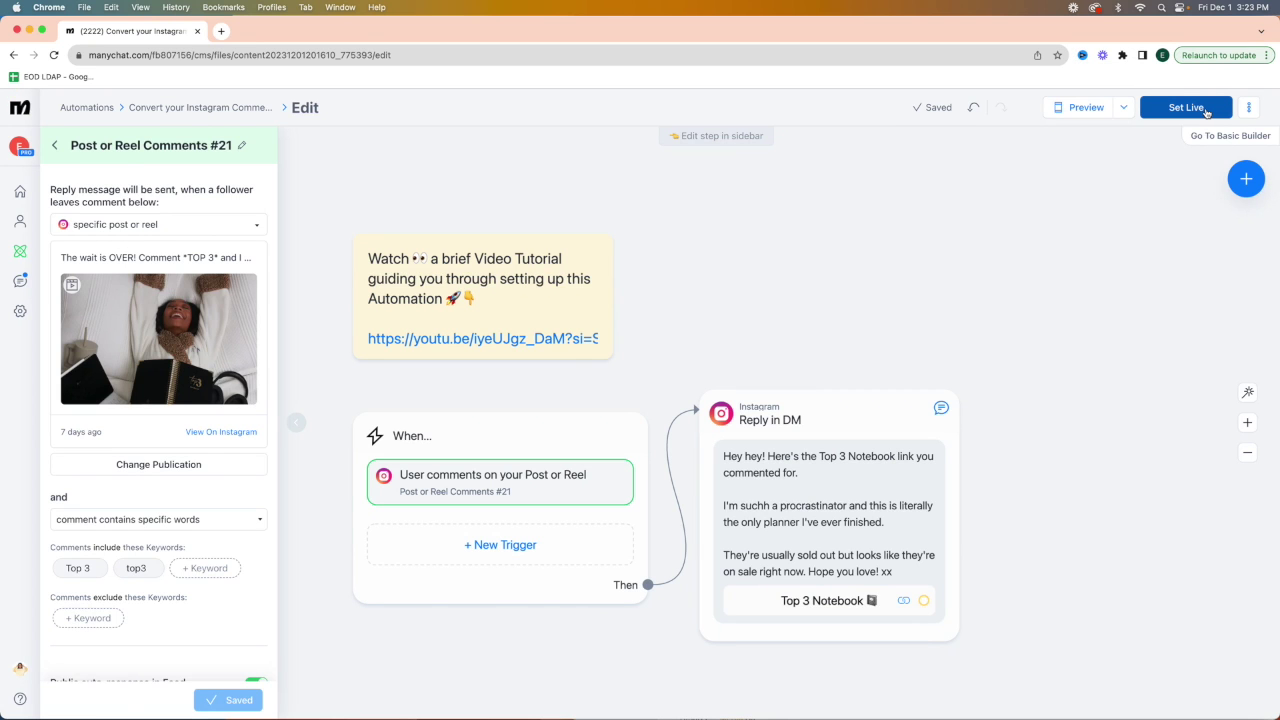